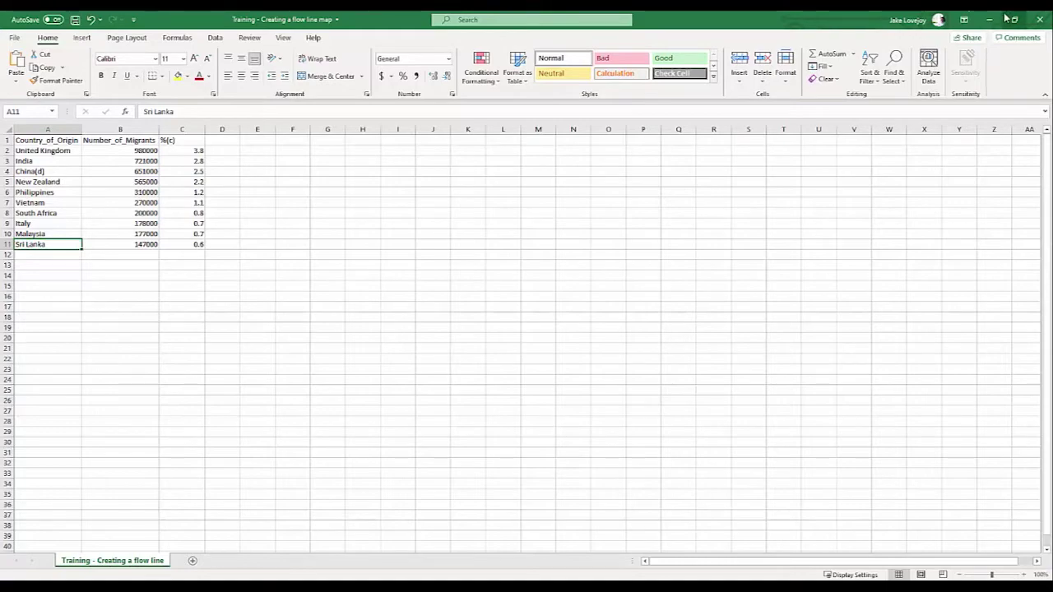
Step: Switch to Chrome and look through the Esri Australia Professional development page
left_click(990, 20)
left_click(203, 17)
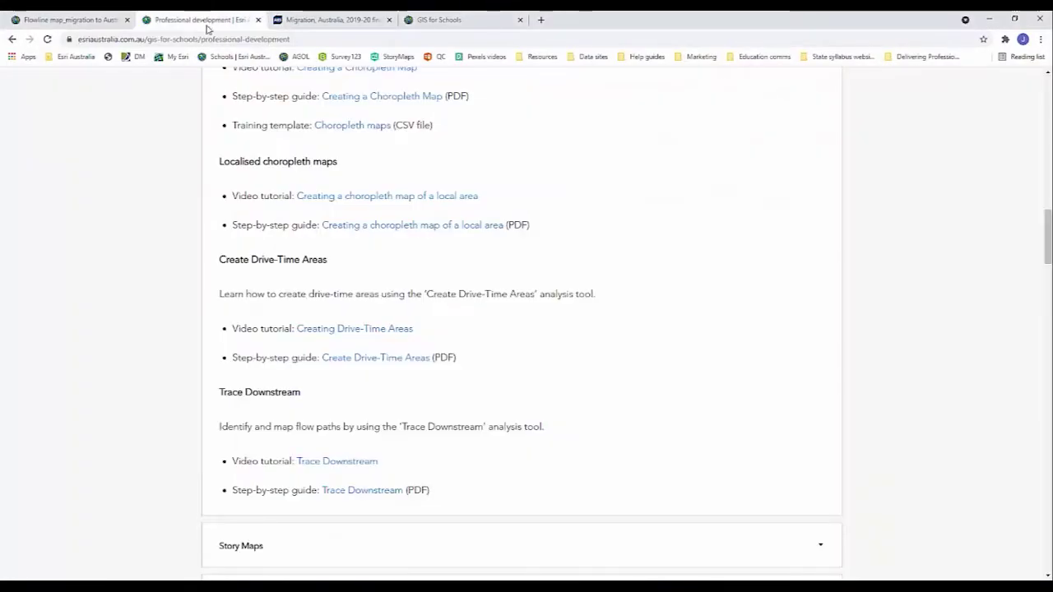
scroll(360, 272, "up", 10)
scroll(458, 137, "up", 5)
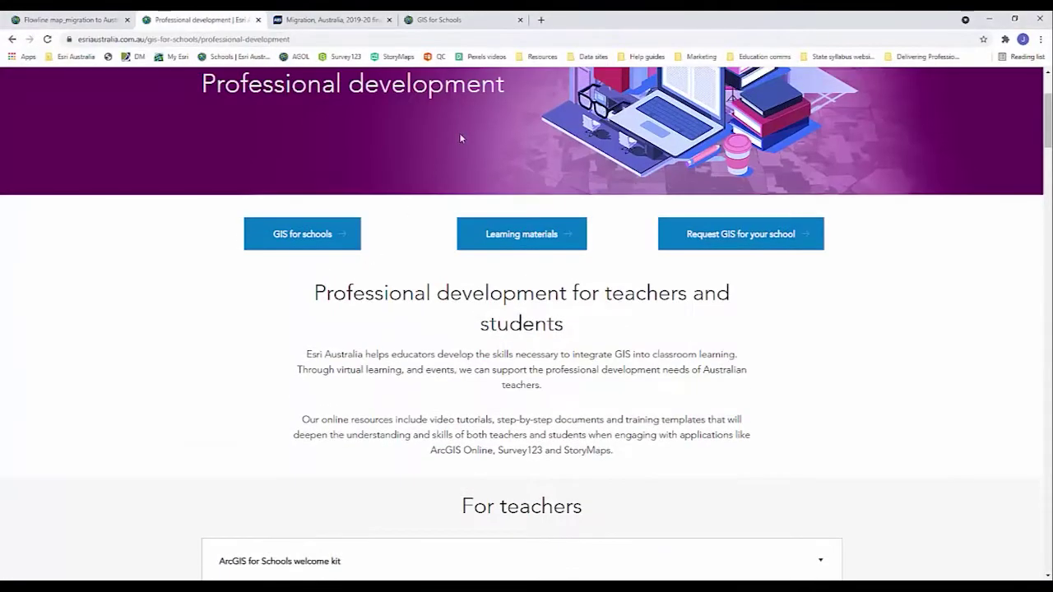
scroll(469, 364, "down", 4)
scroll(469, 363, "down", 6)
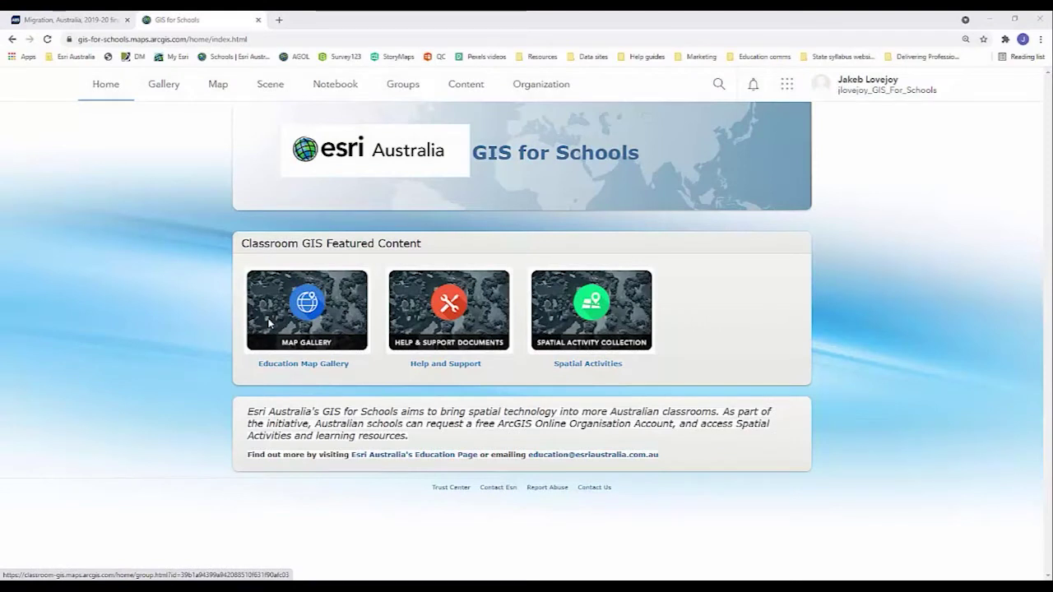
Step: Go to My Content to view the saved Training resources items
left_click(470, 95)
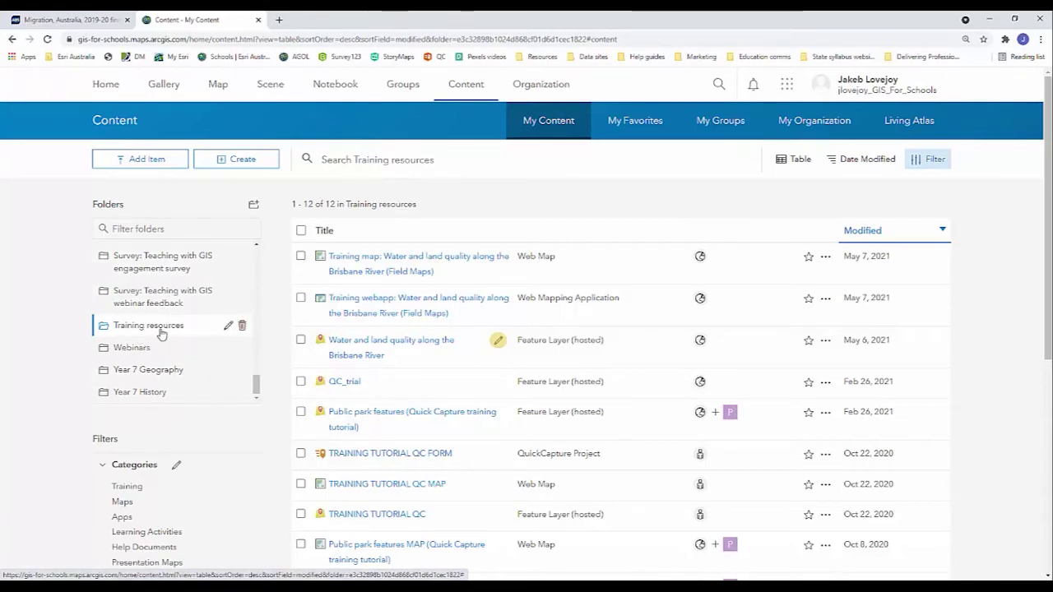
Step: Add a new item from the computer using the flow line map CSV file
left_click(134, 165)
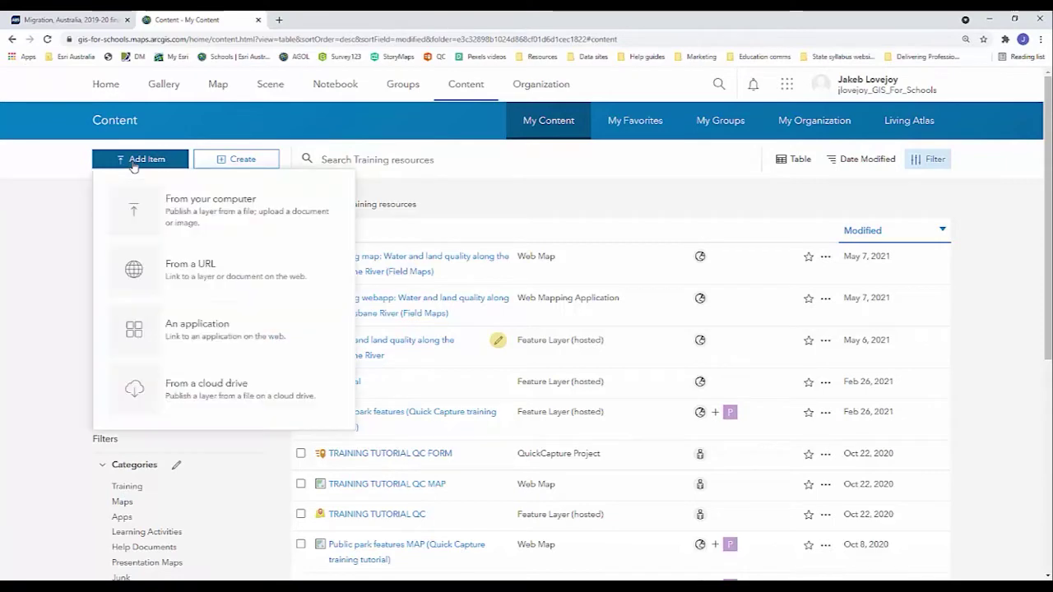
left_click(185, 208)
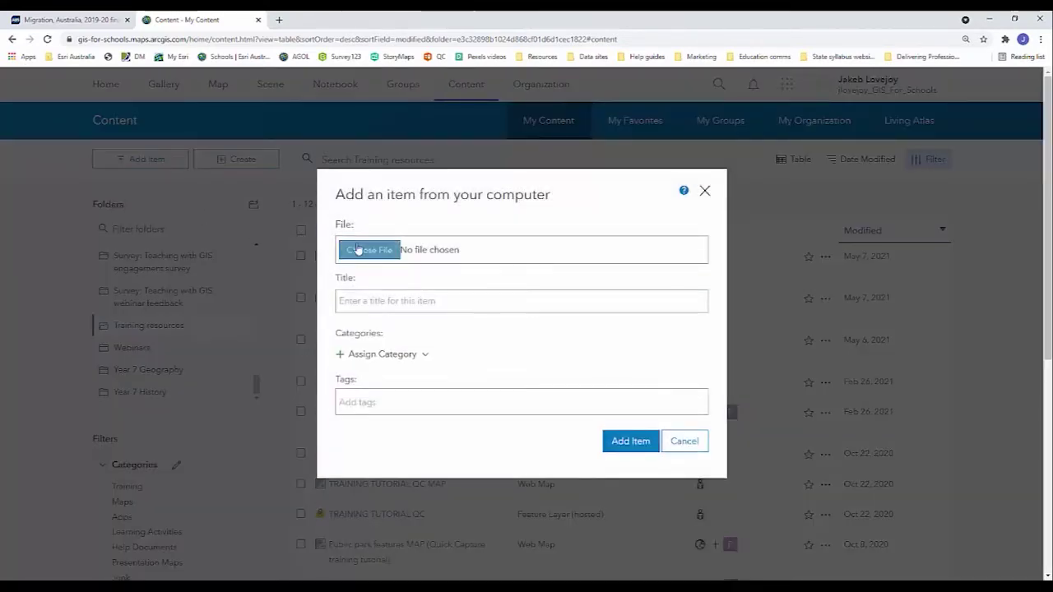
left_click(367, 250)
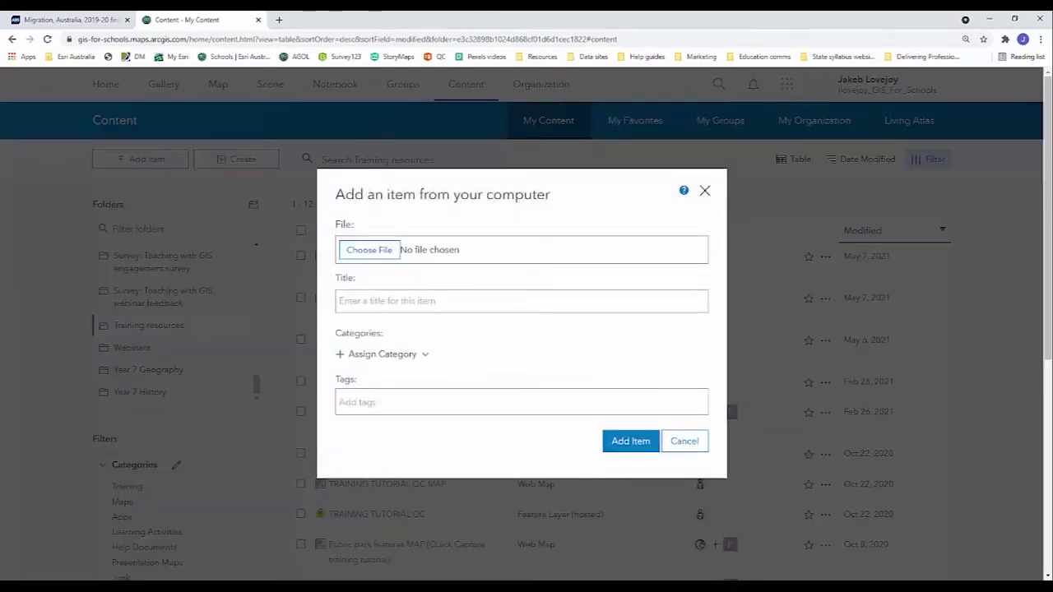
left_click_drag(245, 324, 460, 252)
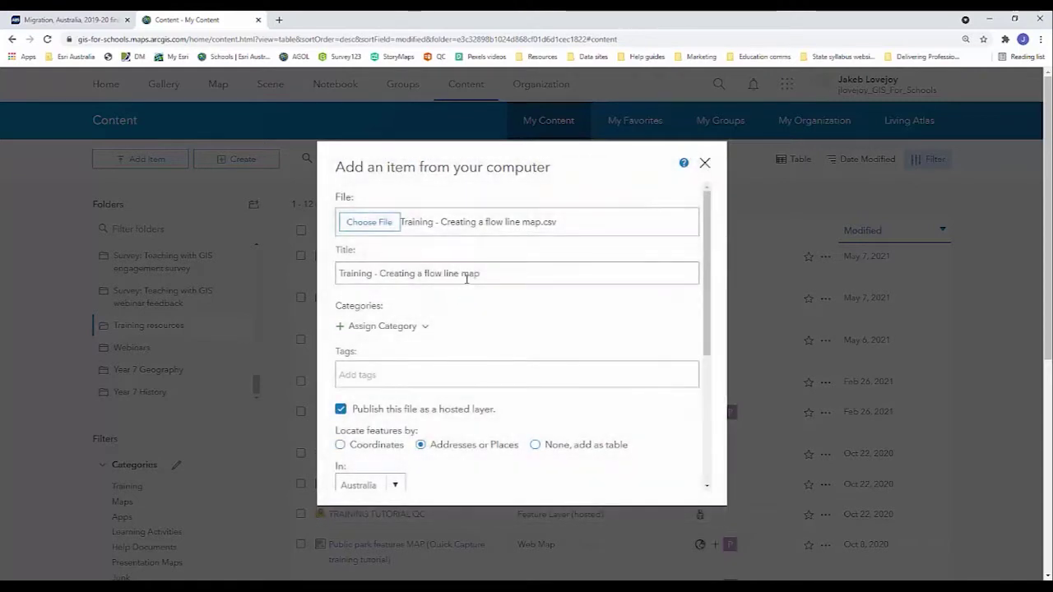
Step: Title the item 'Flowline mapping data', tag it 'training', and switch to Excel
left_click_drag(498, 275, 230, 286)
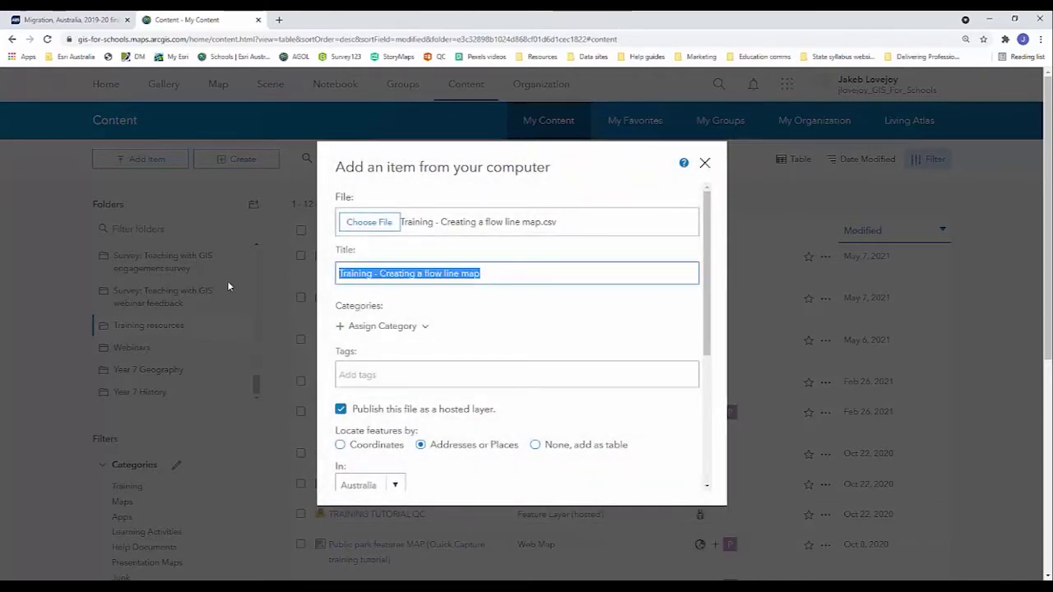
type("Flow")
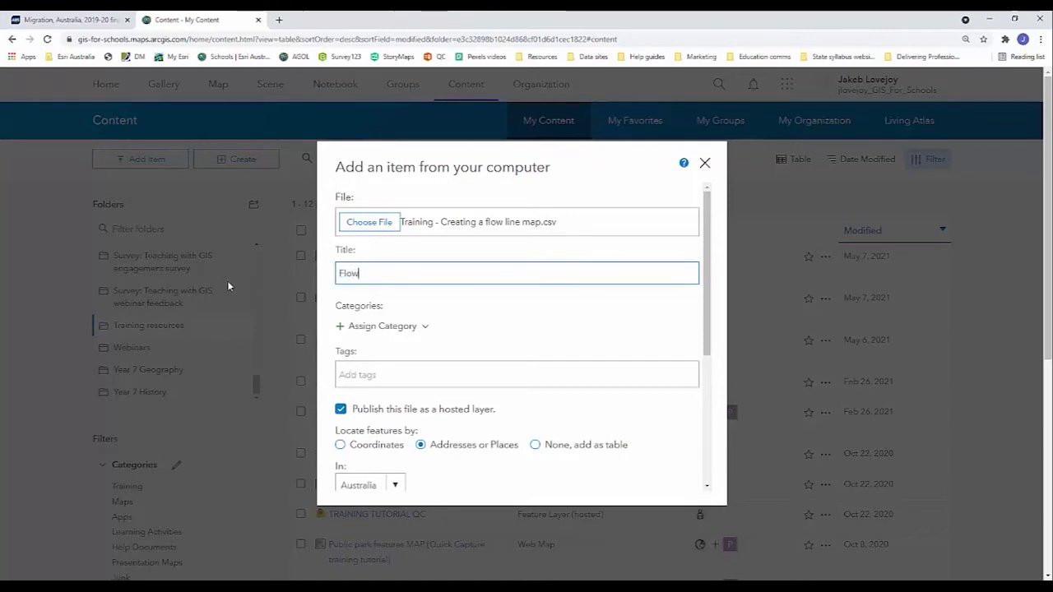
type("line mapping")
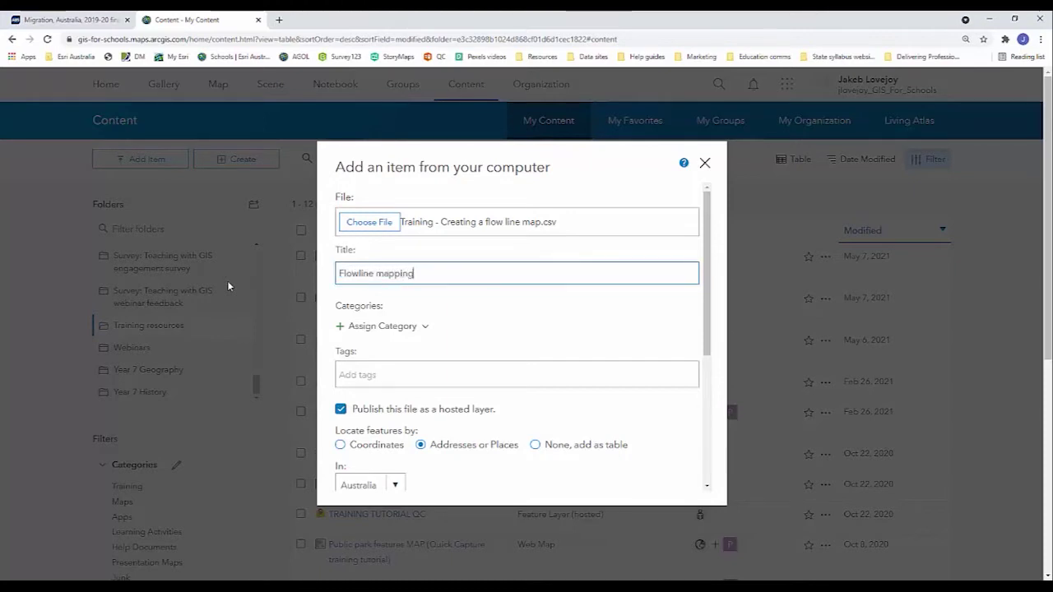
type(" data")
left_click(351, 369)
type("training")
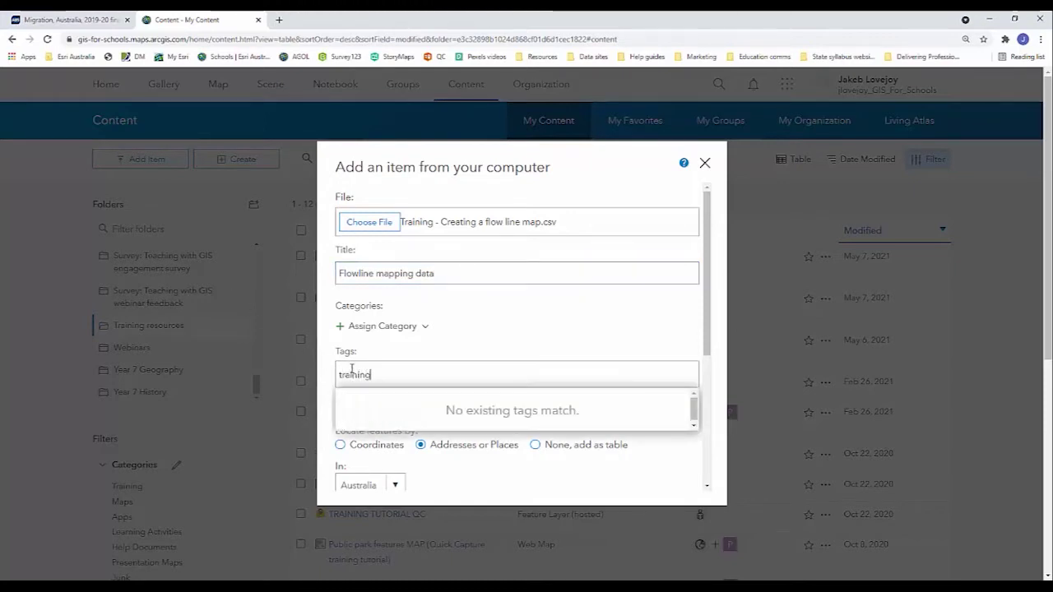
key("Return")
scroll(370, 418, "down", 4)
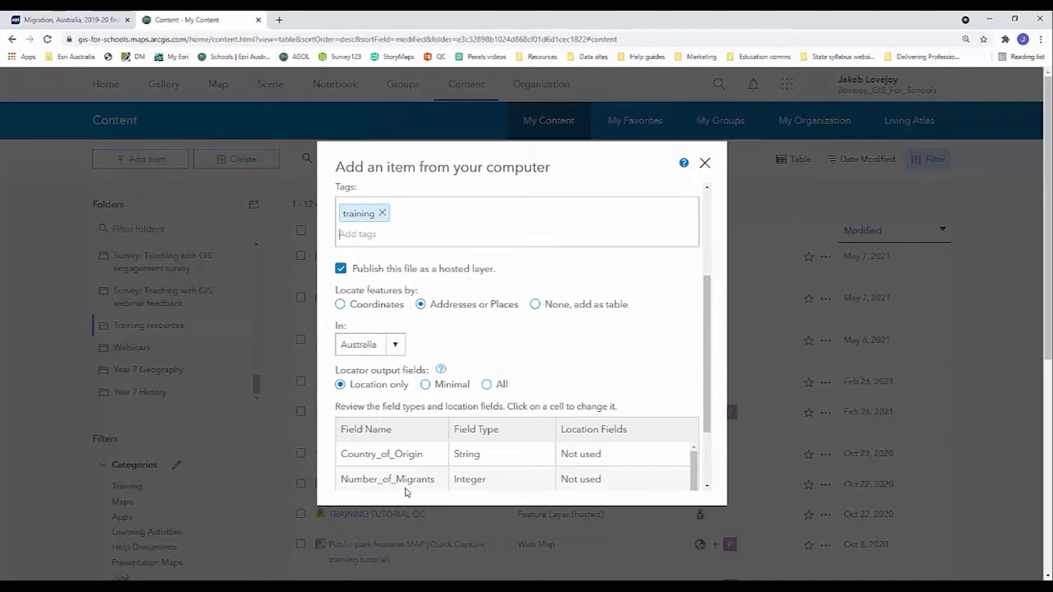
key("alt+Tab")
Step: Check the origin countries in Excel's column A, then return to the upload form
left_click(48, 244)
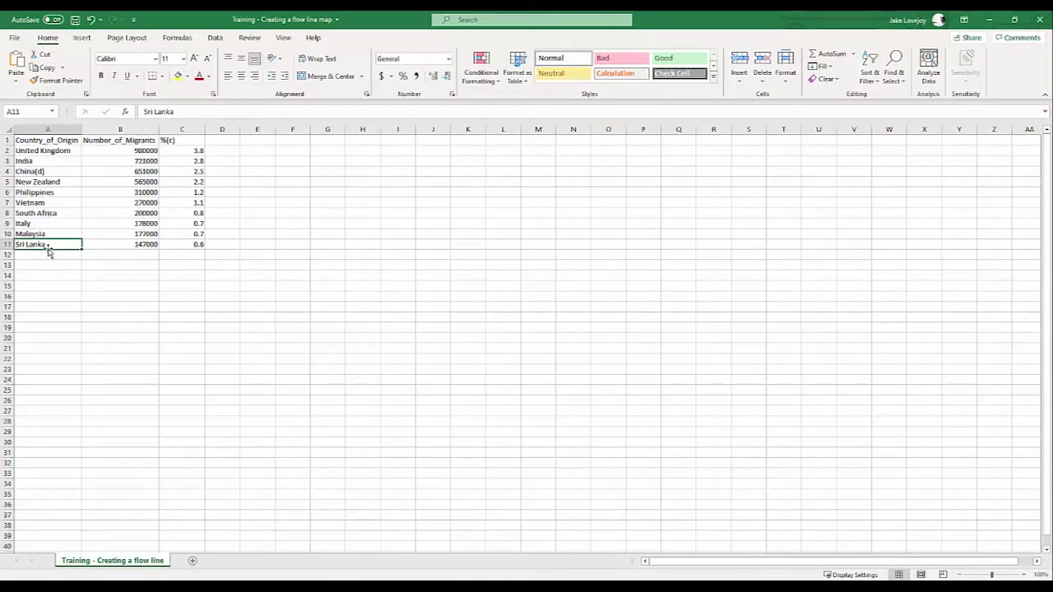
key("alt+Tab")
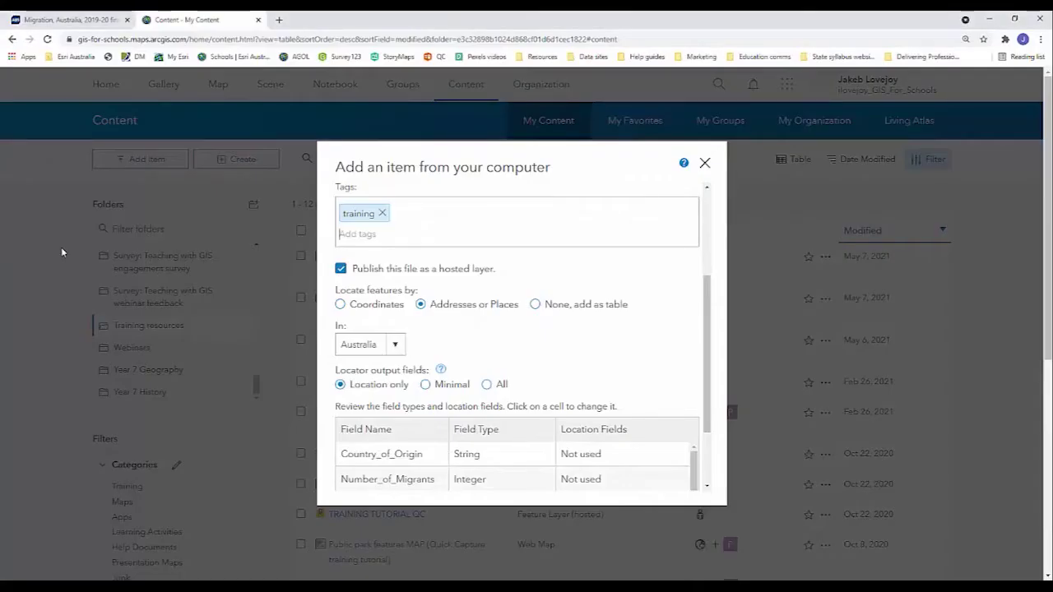
Step: Set the area to locate the CSV's features within to World
left_click(346, 346)
key("w")
key("o")
key("Return")
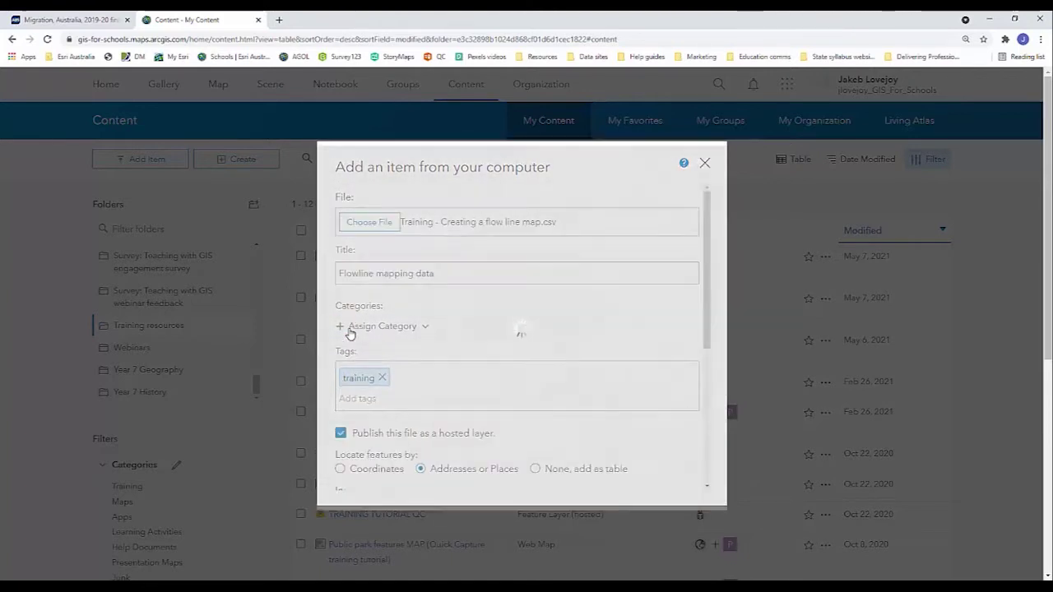
scroll(460, 394, "down", 3)
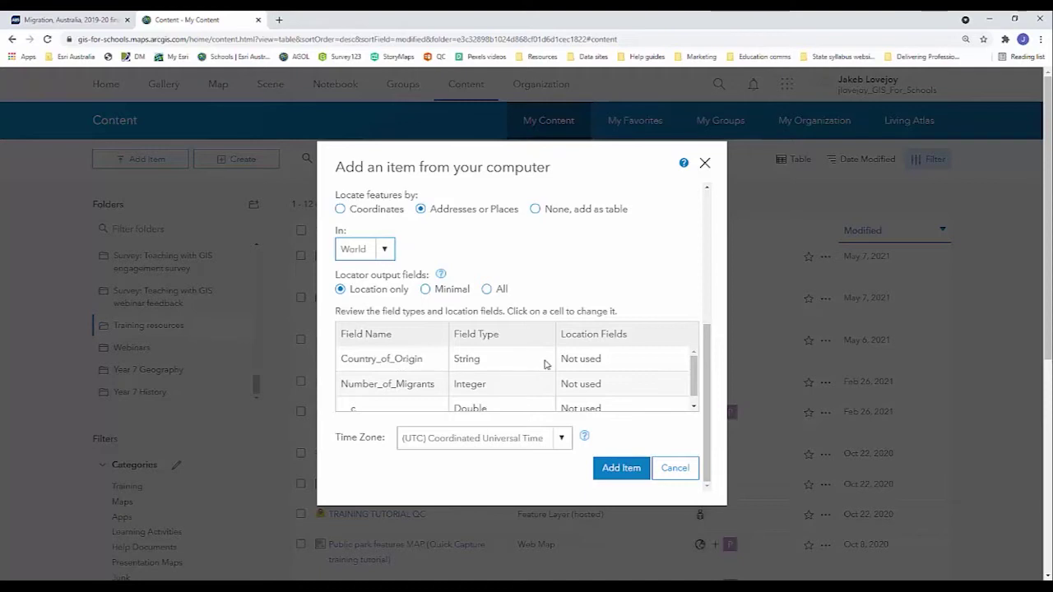
Step: Map Country_of_Origin to the Country location field and add the item
left_click(582, 362)
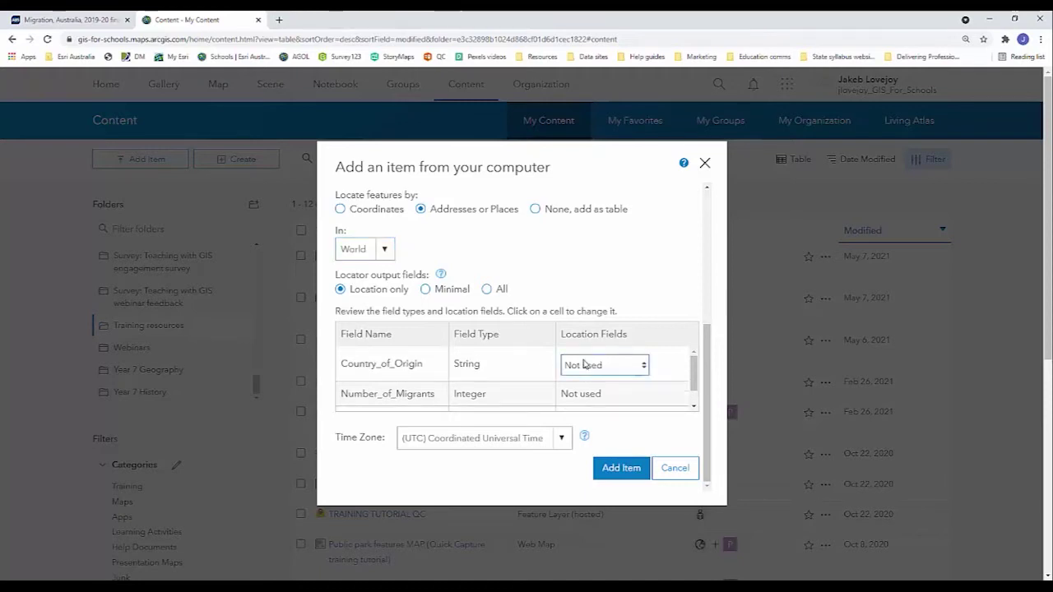
left_click(586, 365)
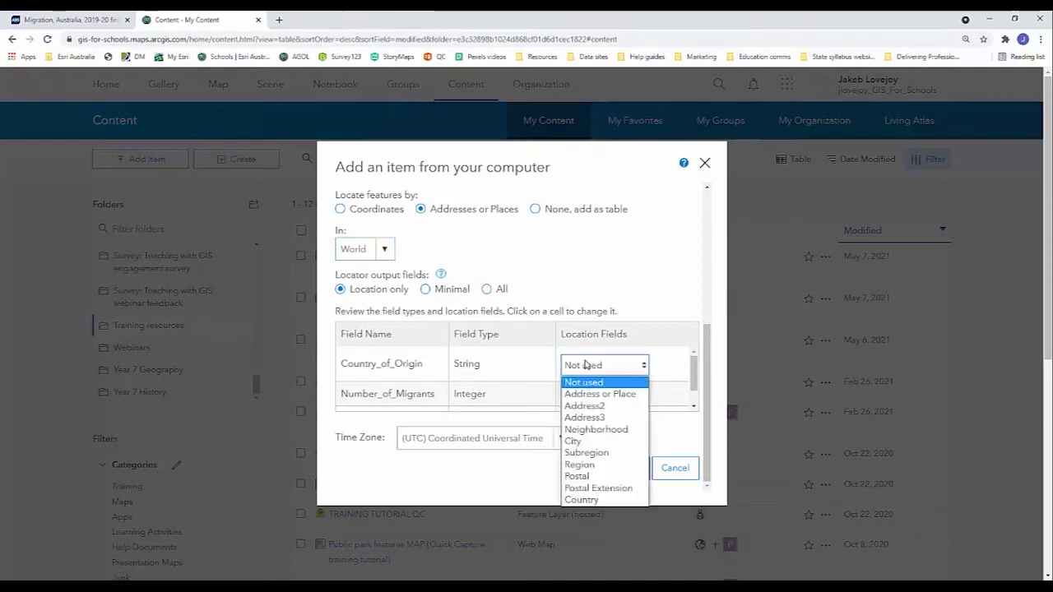
left_click(582, 499)
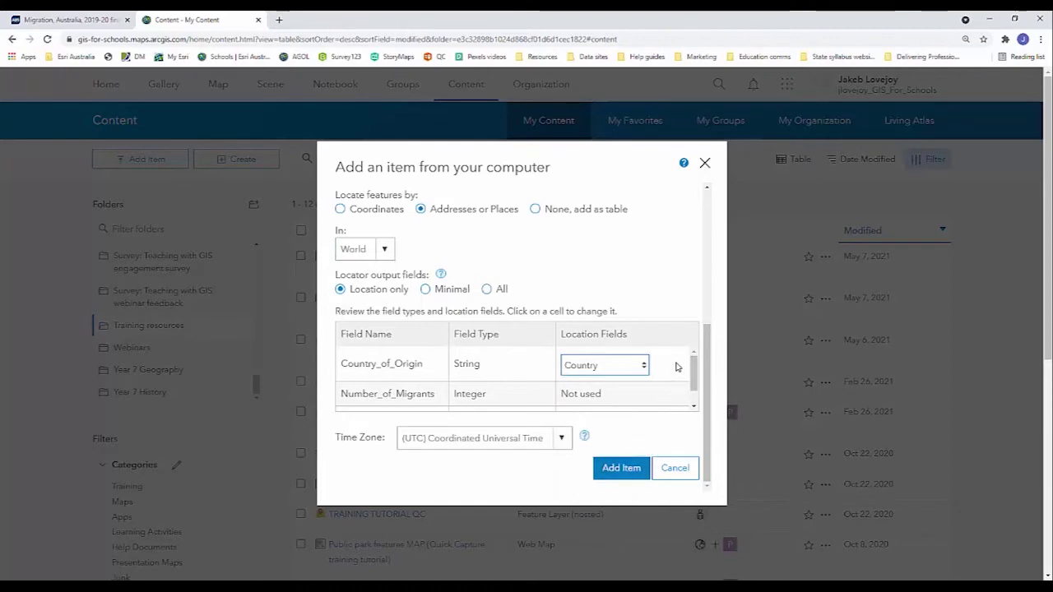
left_click(622, 468)
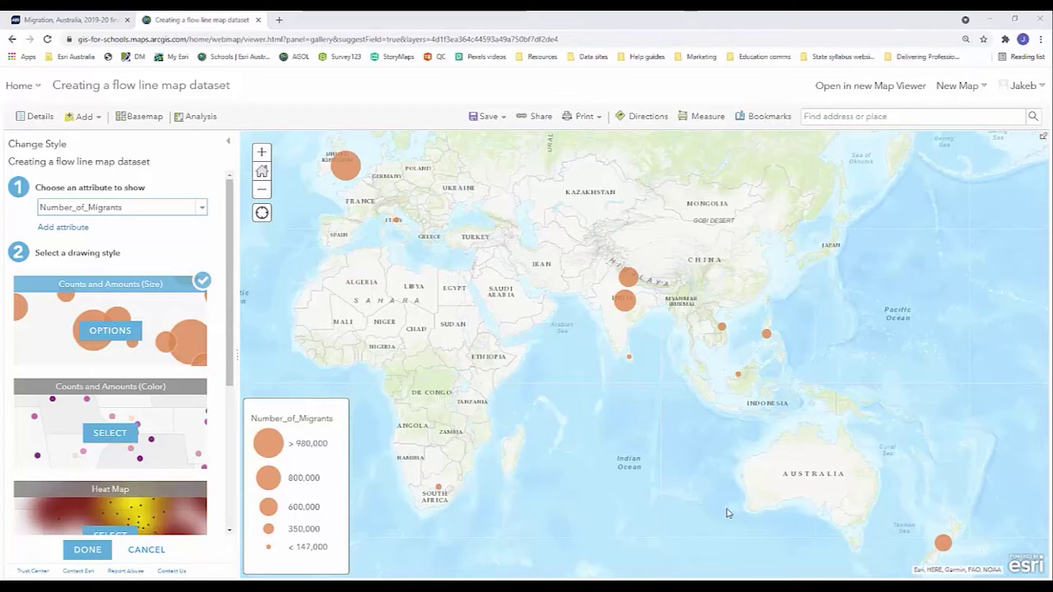
Step: Cancel the suggested size styling to keep the default red dots
left_click(148, 551)
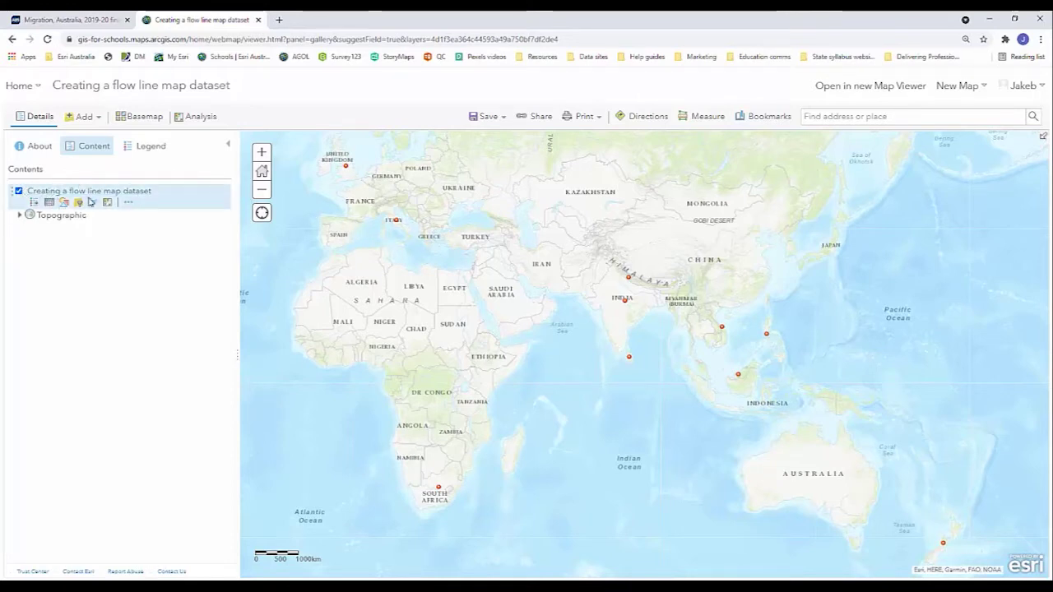
Step: Restyle the layer by Number_of_Migrants and open the Counts and Amounts (Size) options
left_click(92, 193)
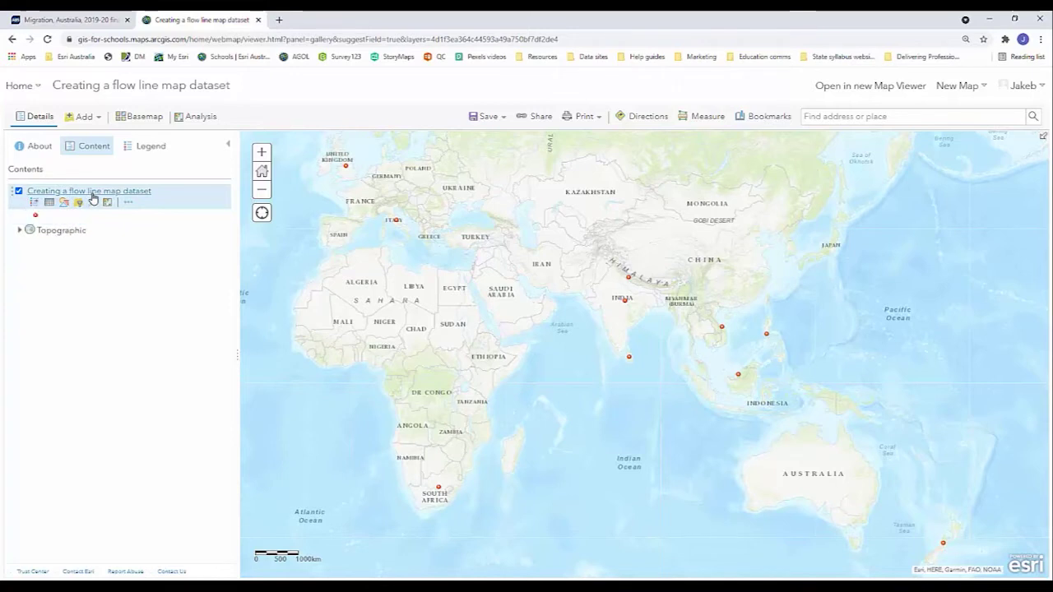
left_click(92, 194)
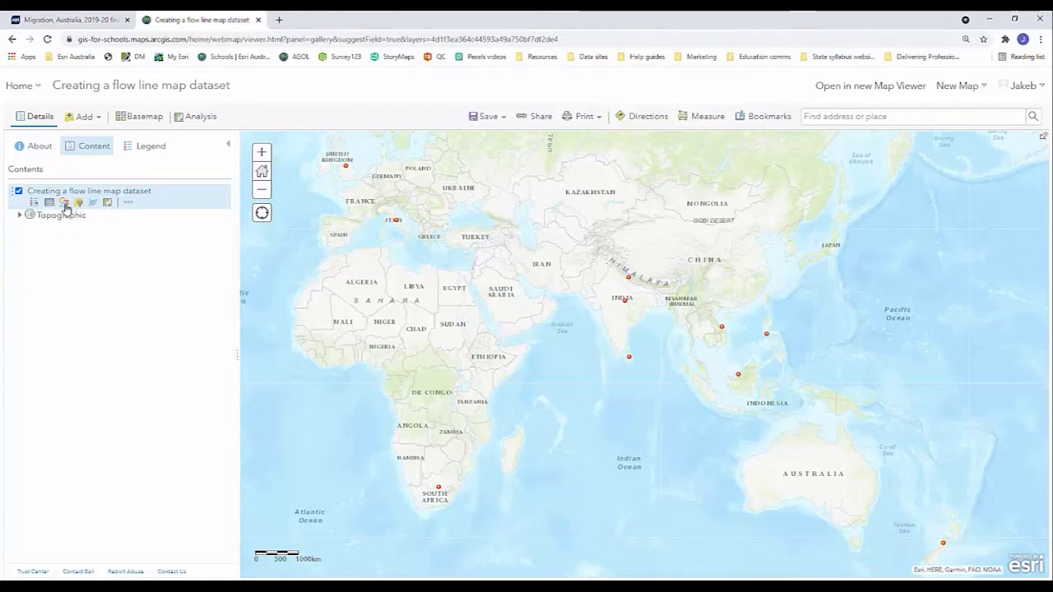
left_click(64, 204)
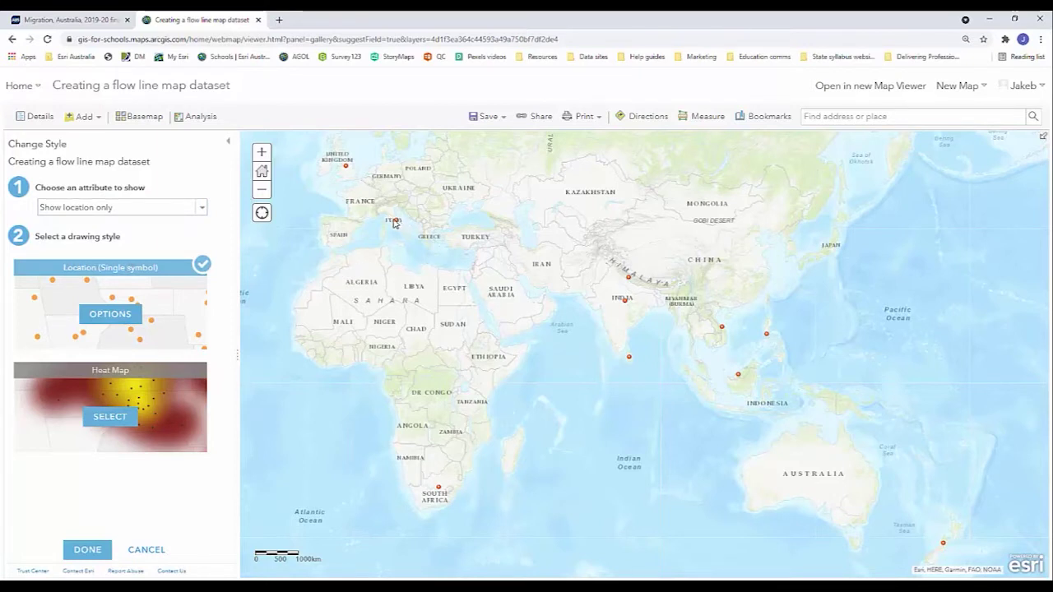
left_click(202, 208)
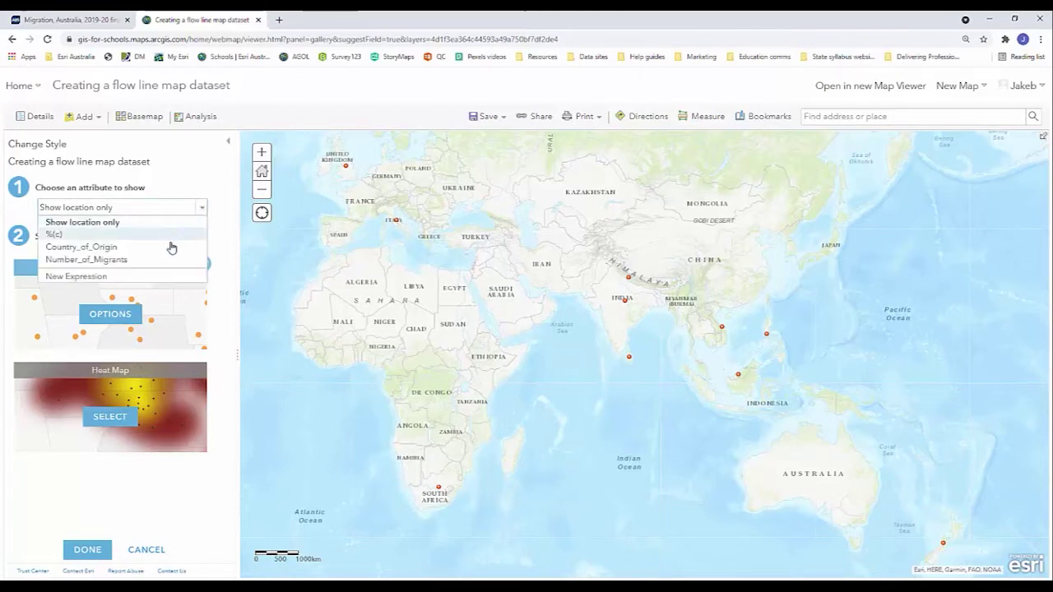
left_click(129, 260)
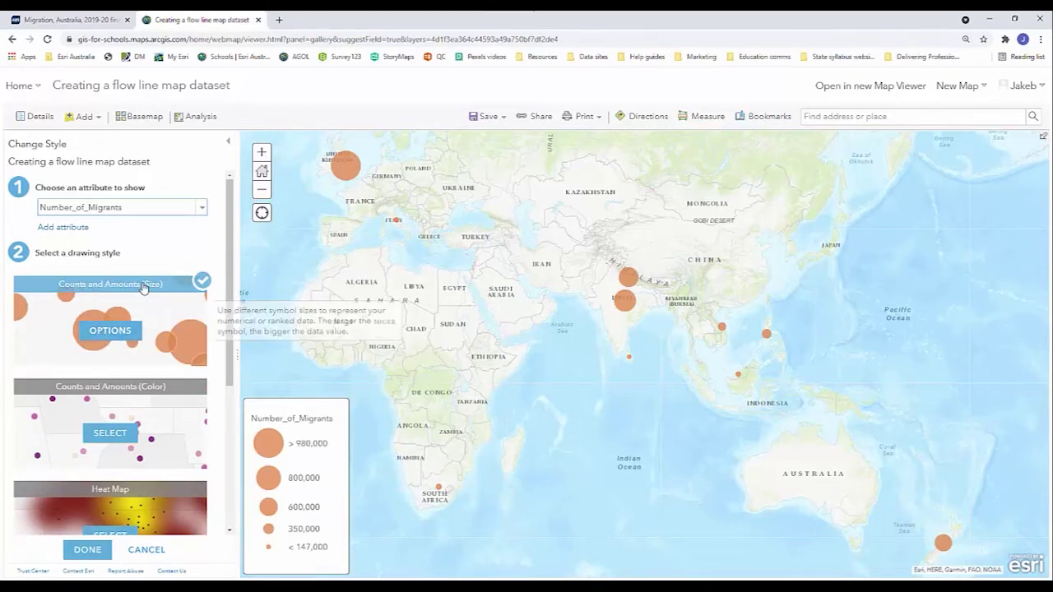
left_click(112, 337)
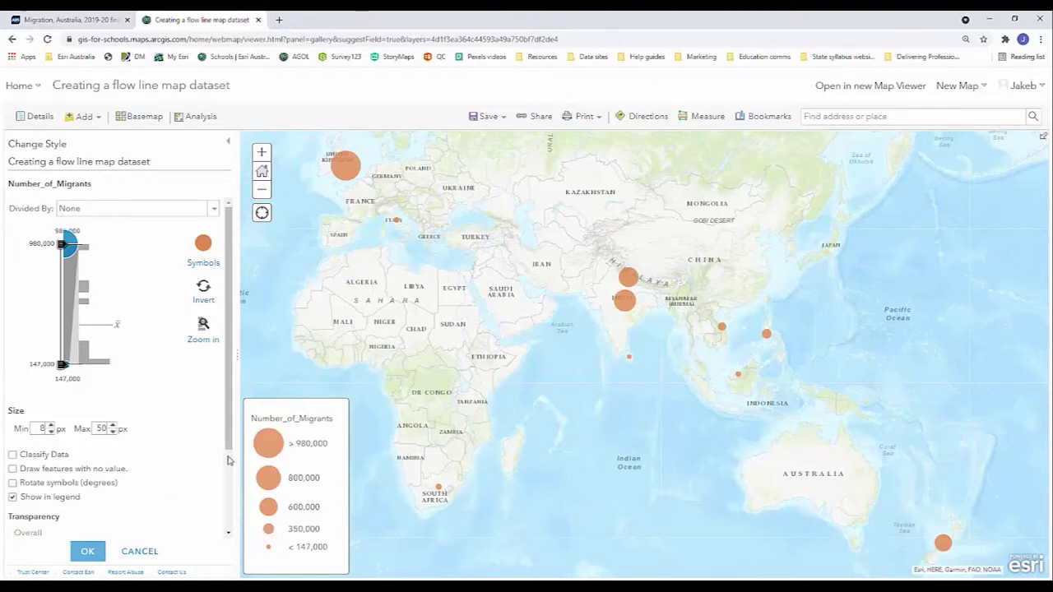
Step: Classify the migrant circles with Natural Breaks and raise the class count from 4 to 5
left_click(12, 455)
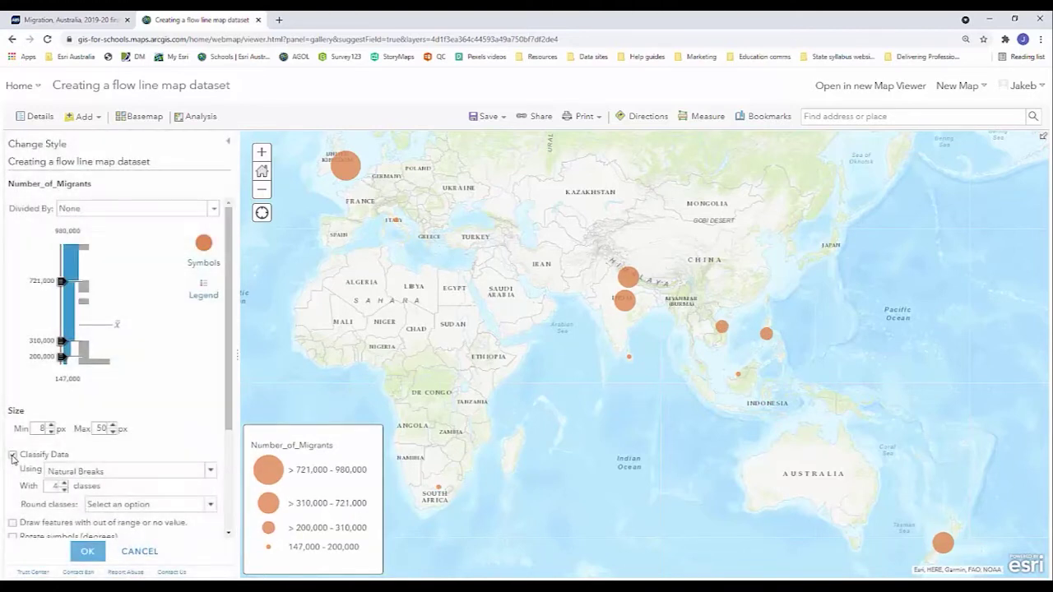
left_click(208, 470)
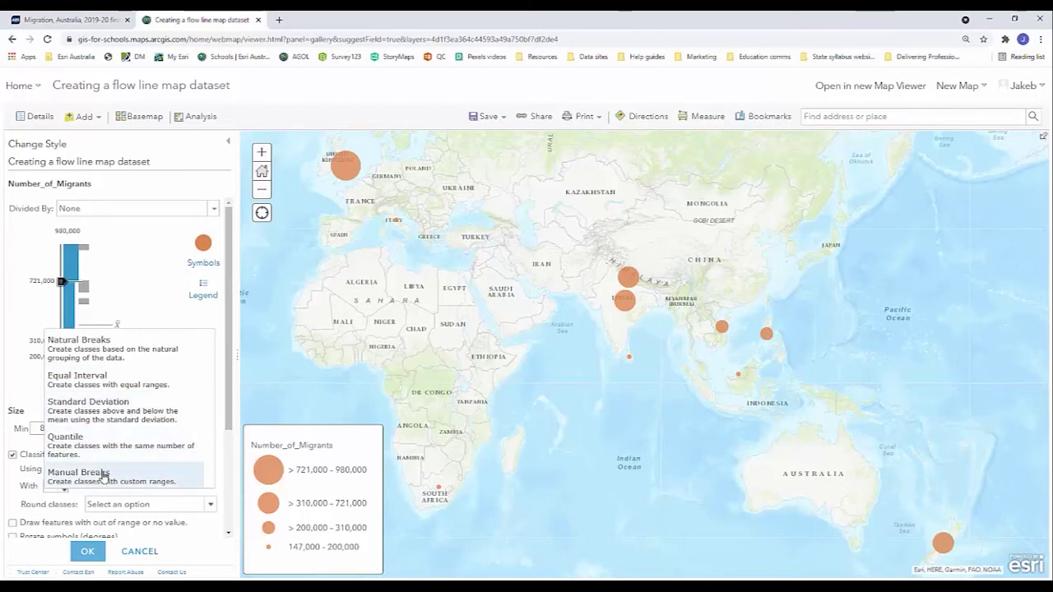
left_click(225, 388)
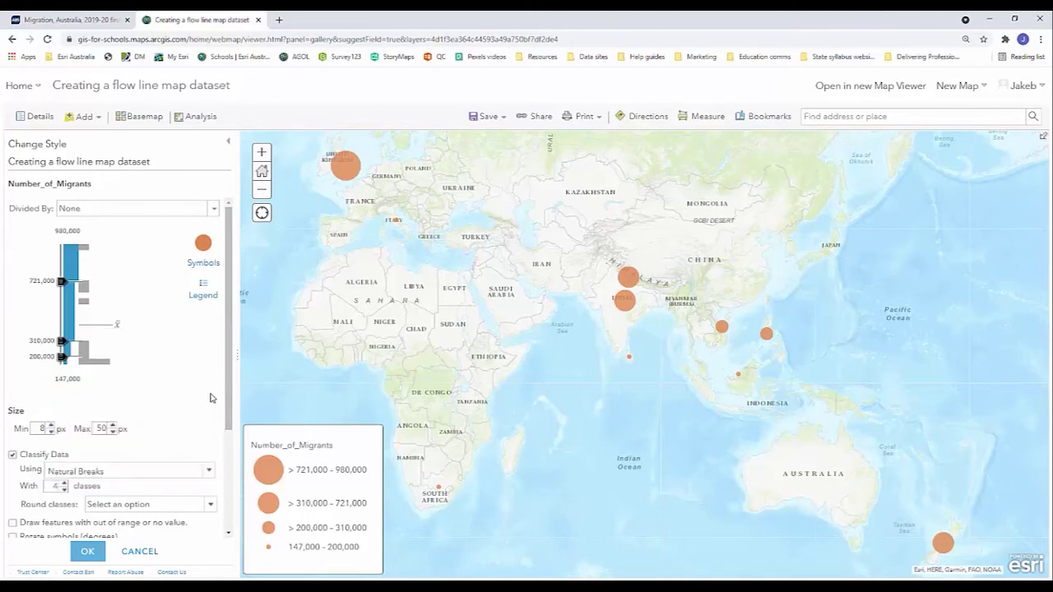
left_click(64, 483)
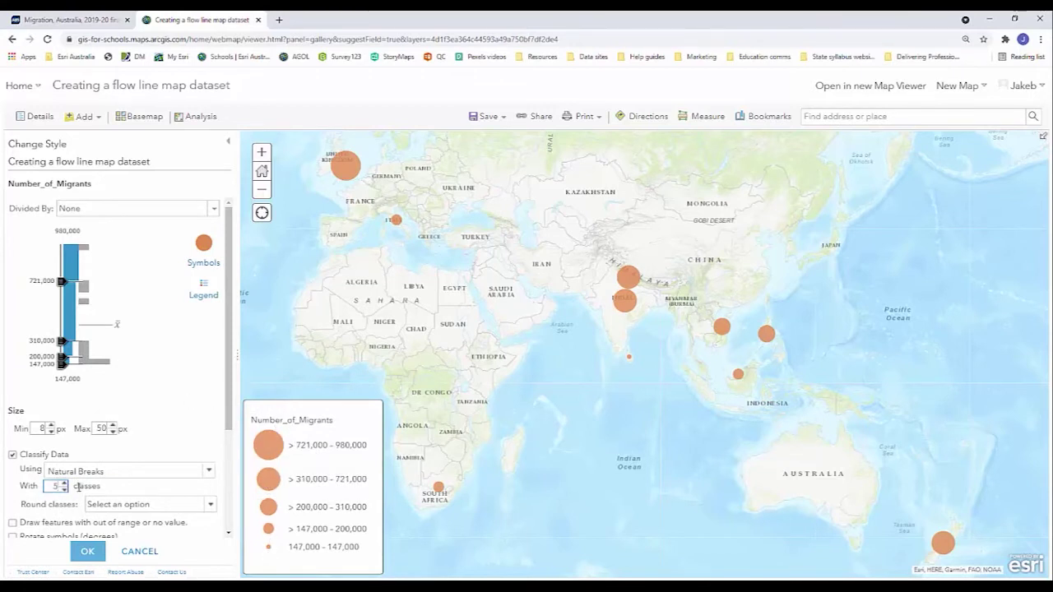
left_click(203, 292)
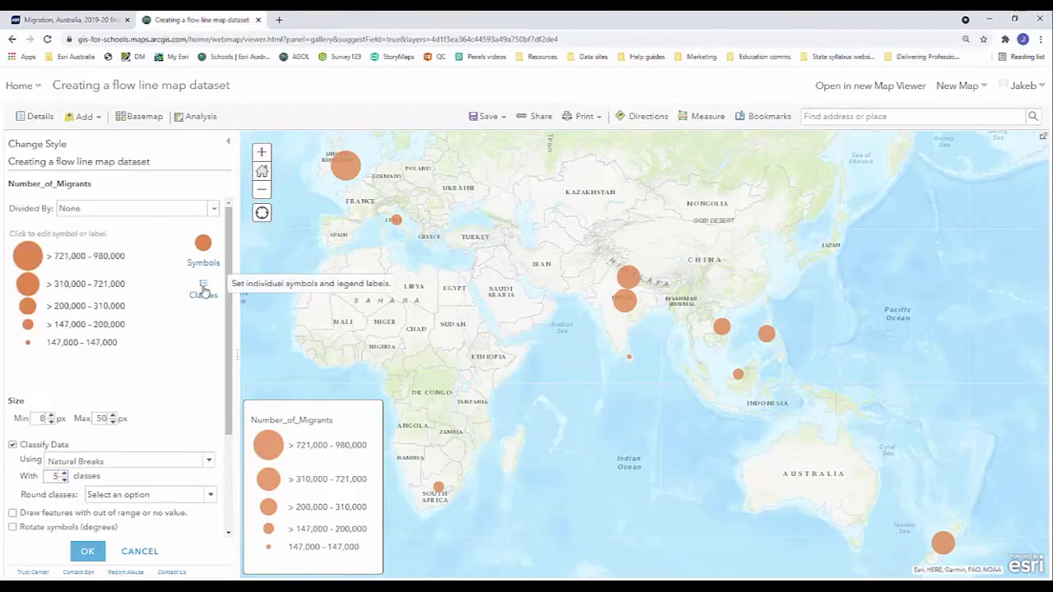
Step: Fill the largest class dark purple, 310,000–721,000 purple, and 200,000–310,000 #A900E6
left_click(25, 265)
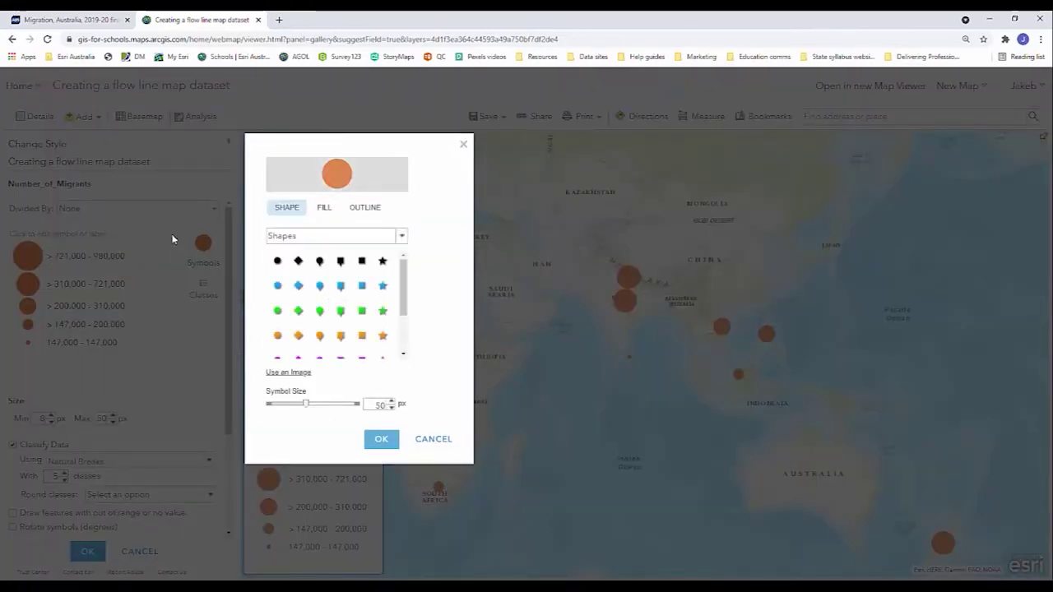
left_click(325, 211)
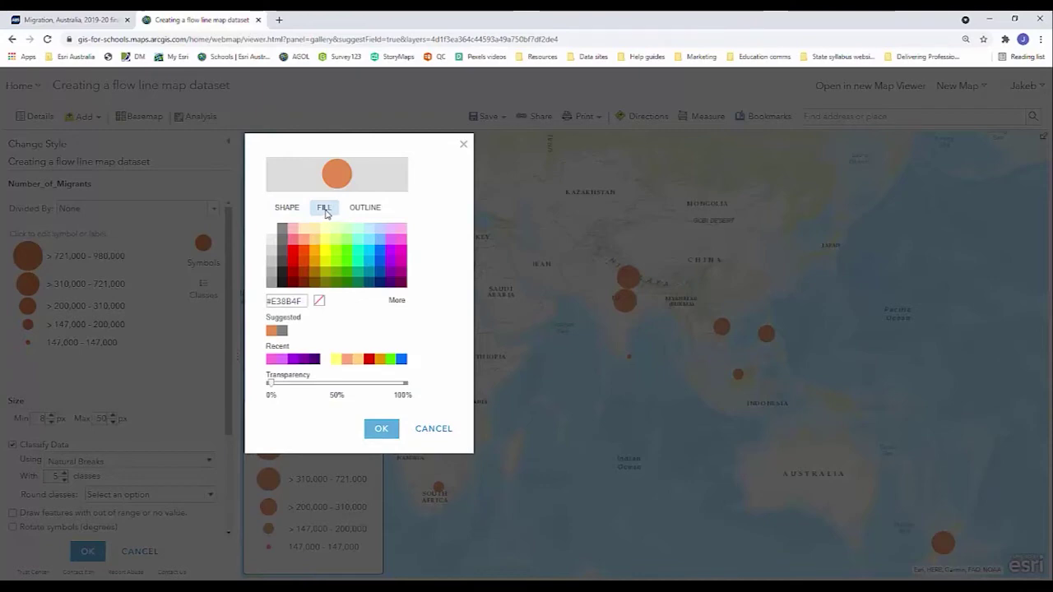
left_click(391, 284)
left_click(381, 427)
left_click(27, 284)
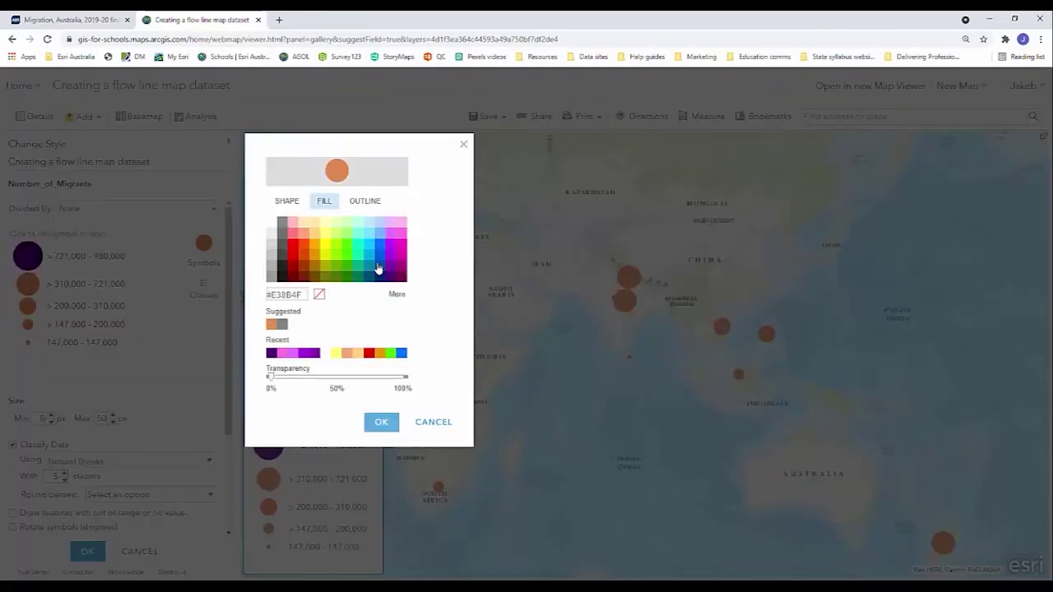
left_click(391, 266)
left_click(381, 422)
left_click(42, 305)
left_click(392, 251)
left_click(381, 415)
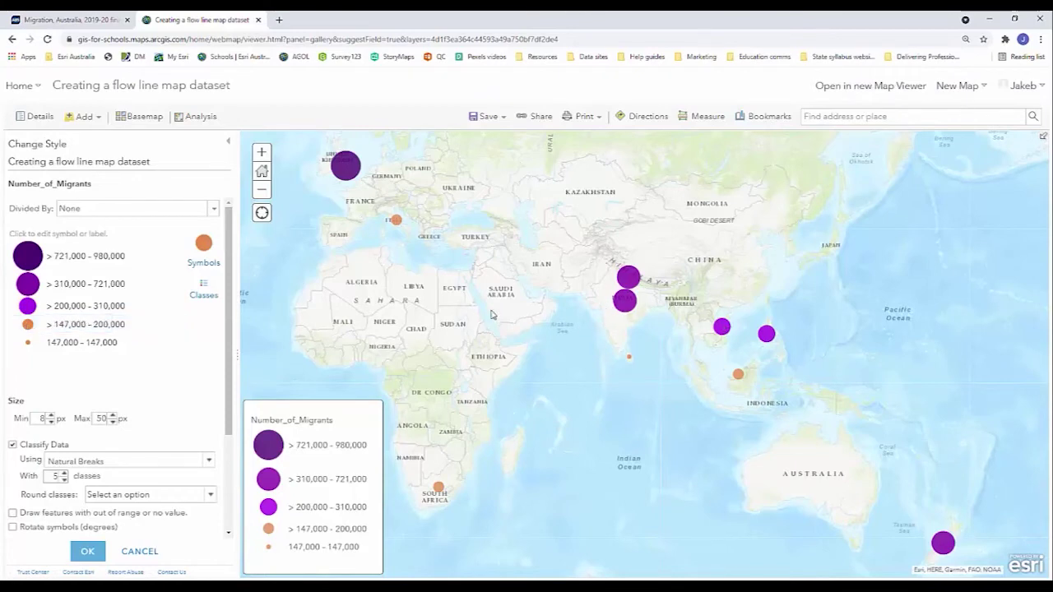
Step: Fill 147,000–200,000 light purple #DF73FF and the smallest class pink #FF73DF, then apply the style
left_click(27, 307)
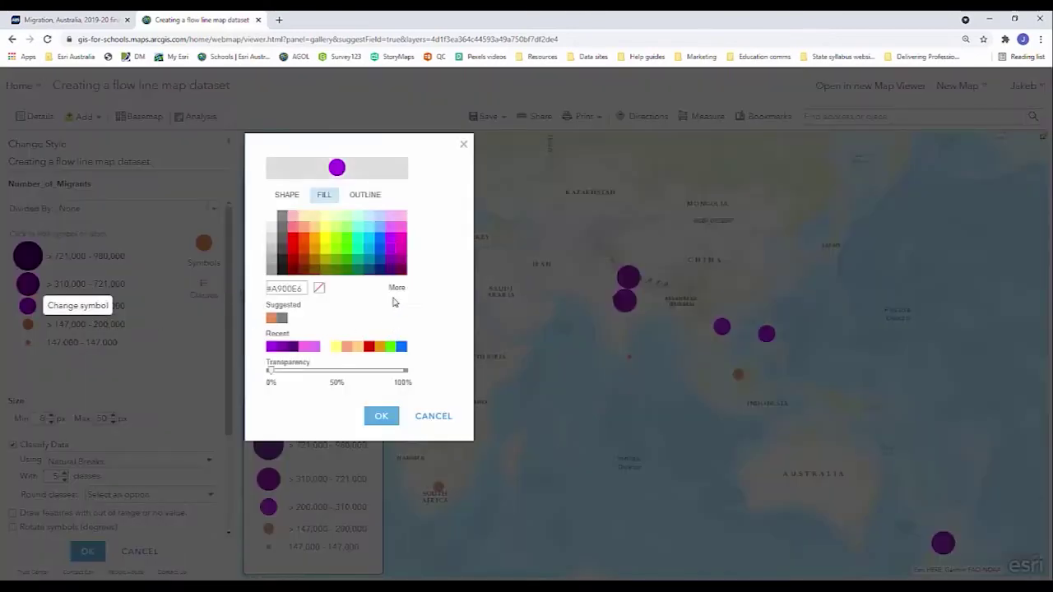
left_click(381, 415)
left_click(28, 326)
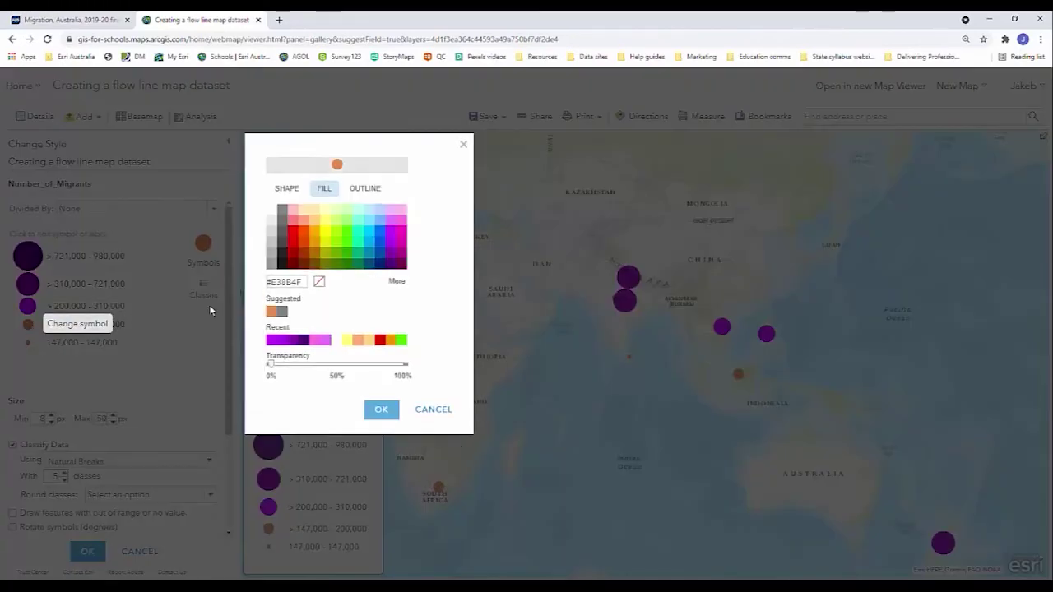
left_click(391, 220)
left_click(384, 417)
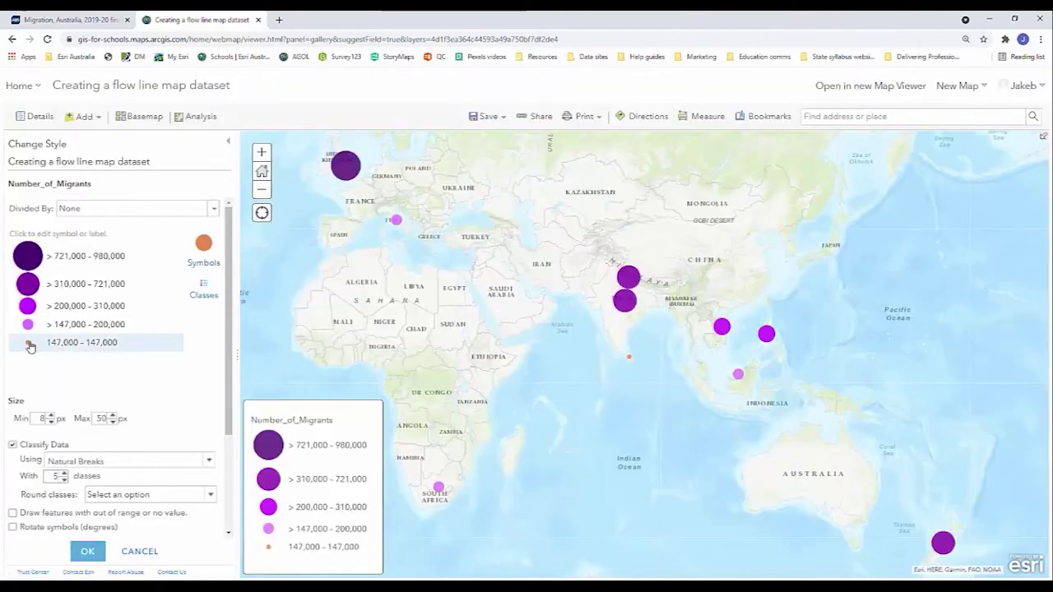
left_click(28, 342)
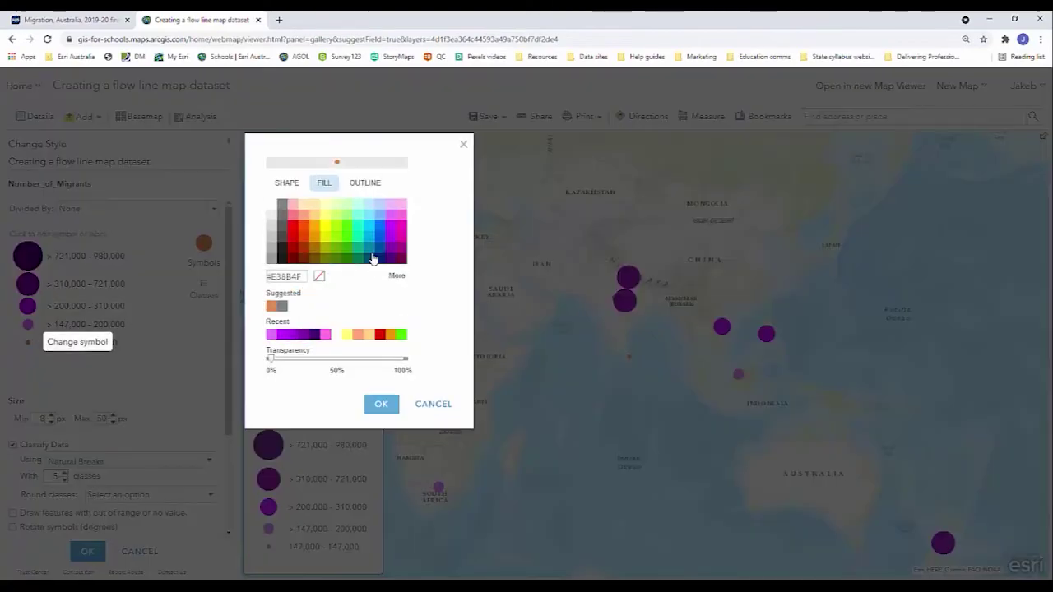
left_click(400, 216)
left_click(383, 405)
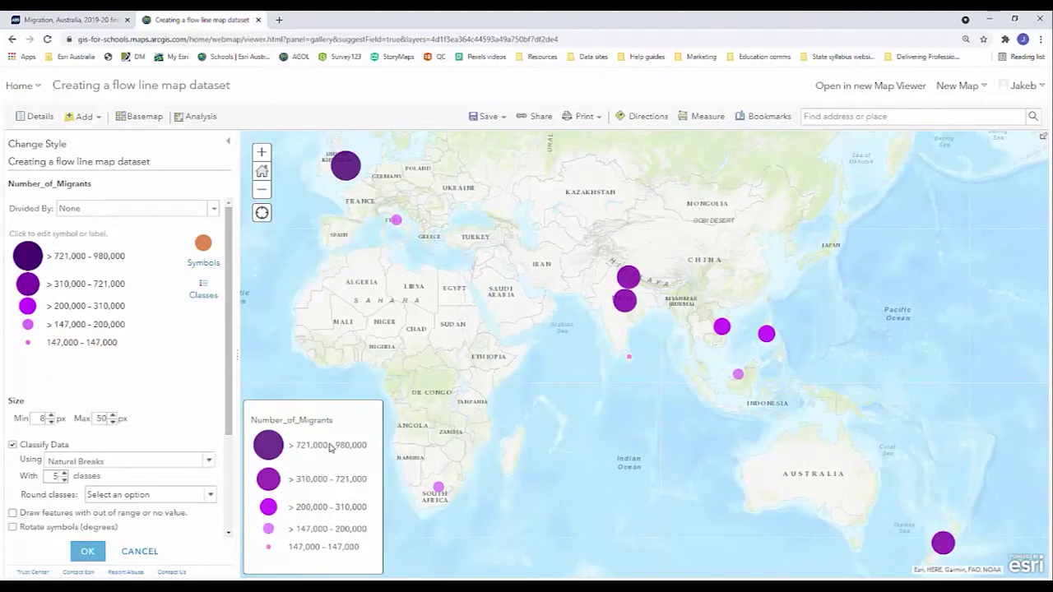
left_click(94, 552)
left_click(95, 553)
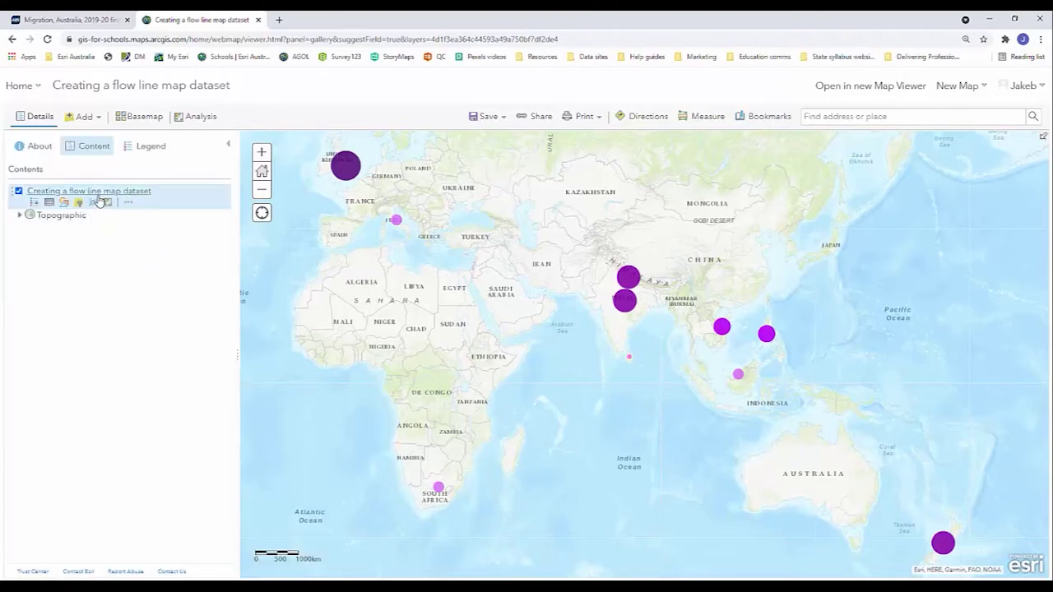
Step: Replace the circles layer's name with 'Number of migrants to Australia' through its Rename option
left_click(127, 203)
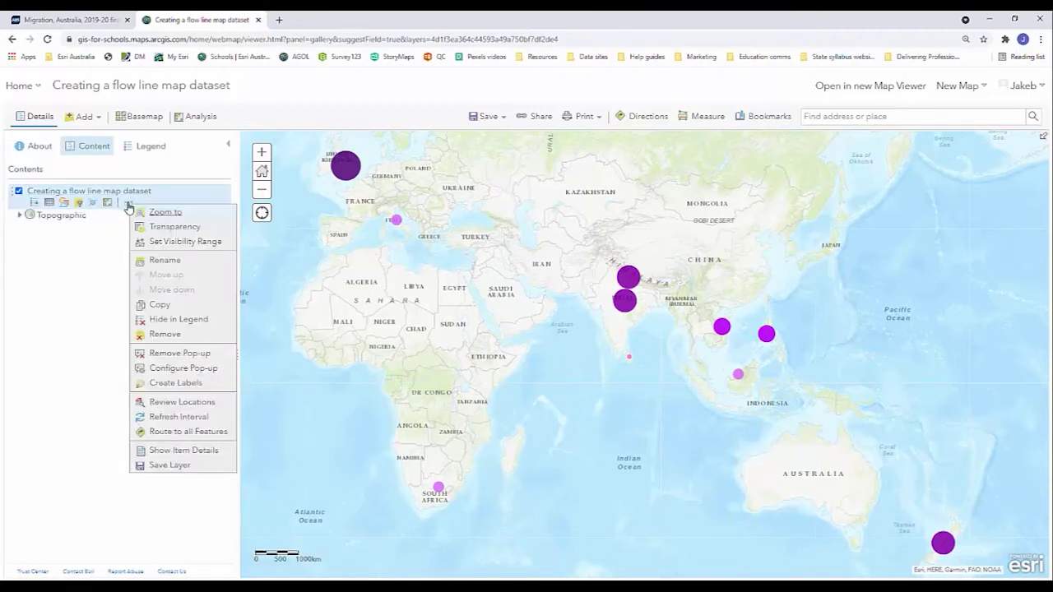
left_click(166, 264)
key("ctrl+a")
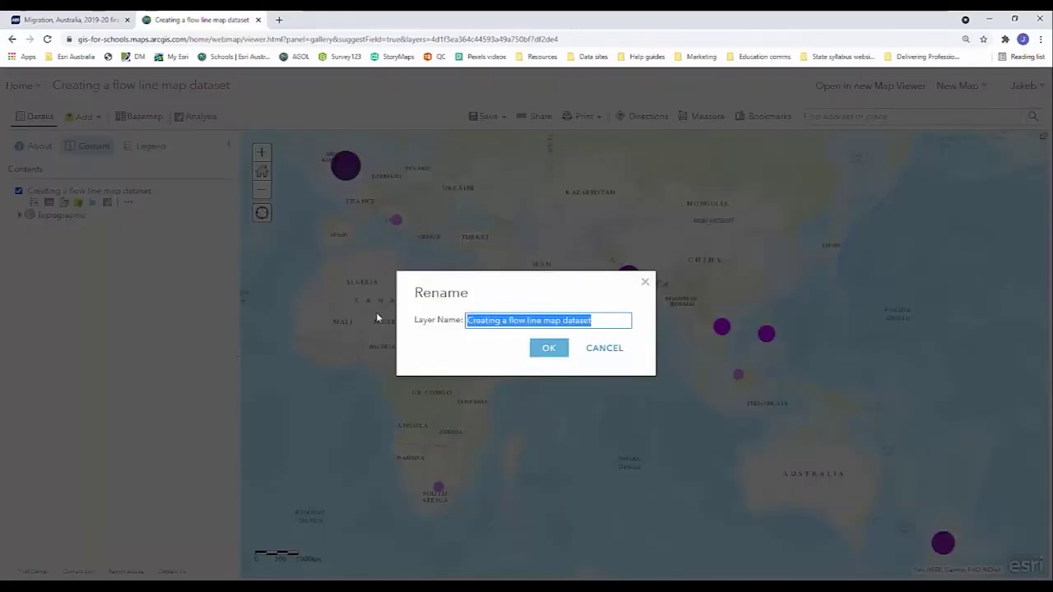
type("Number ")
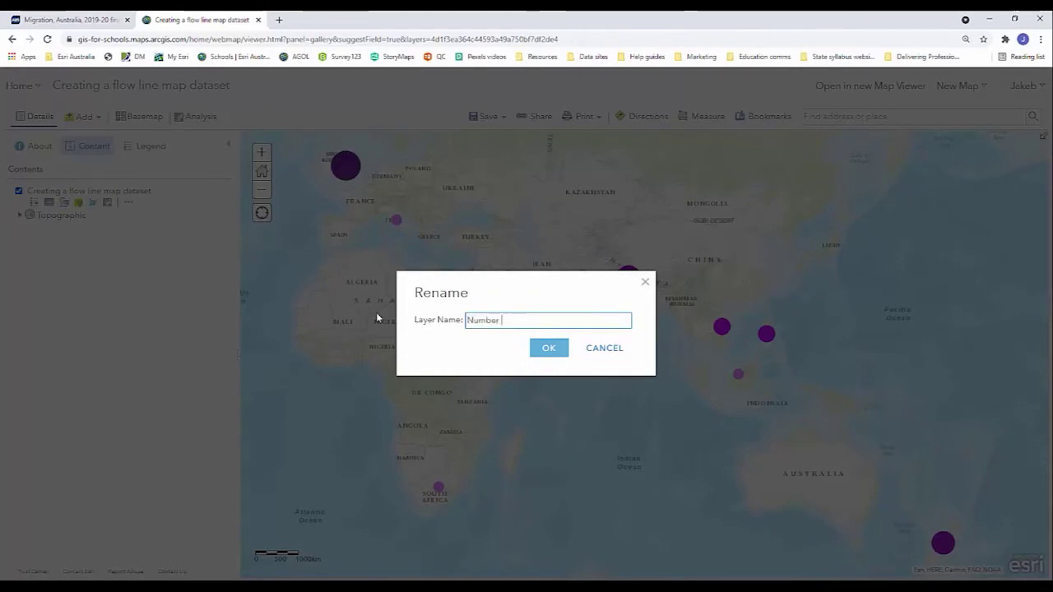
type("of migrants to A")
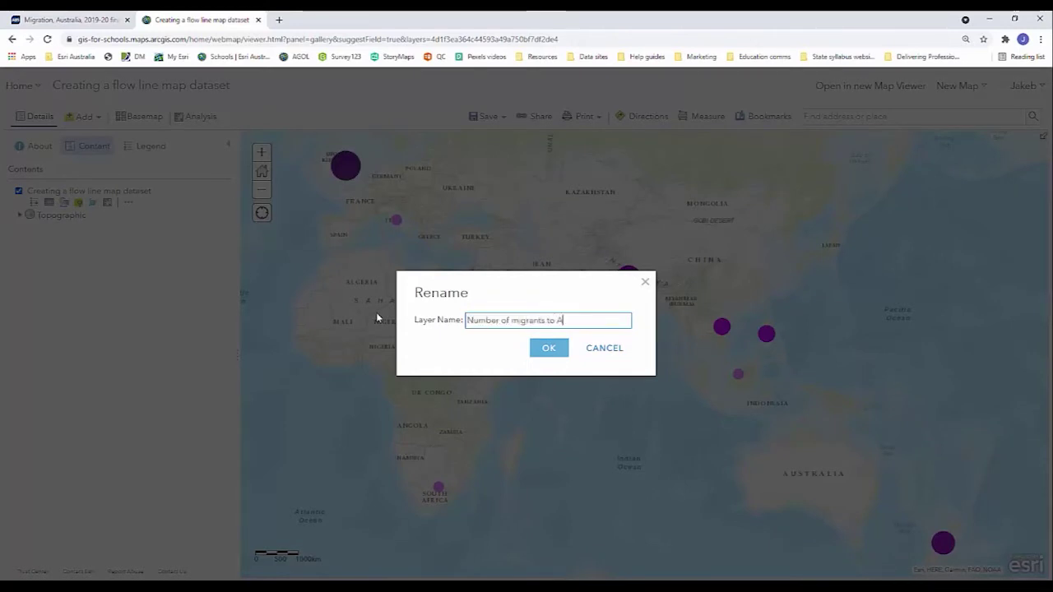
type("ustralia")
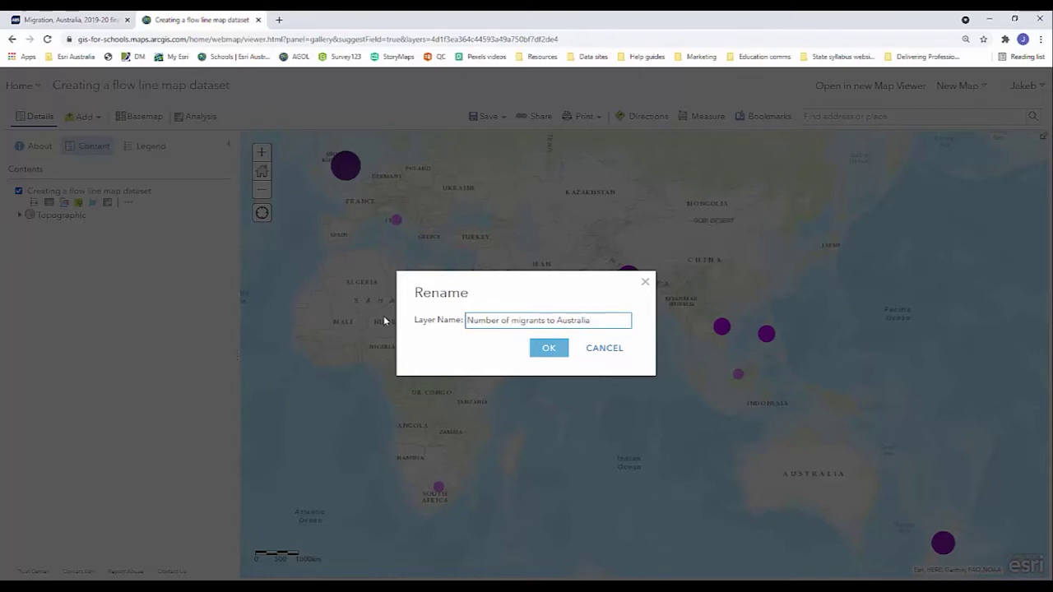
left_click(567, 358)
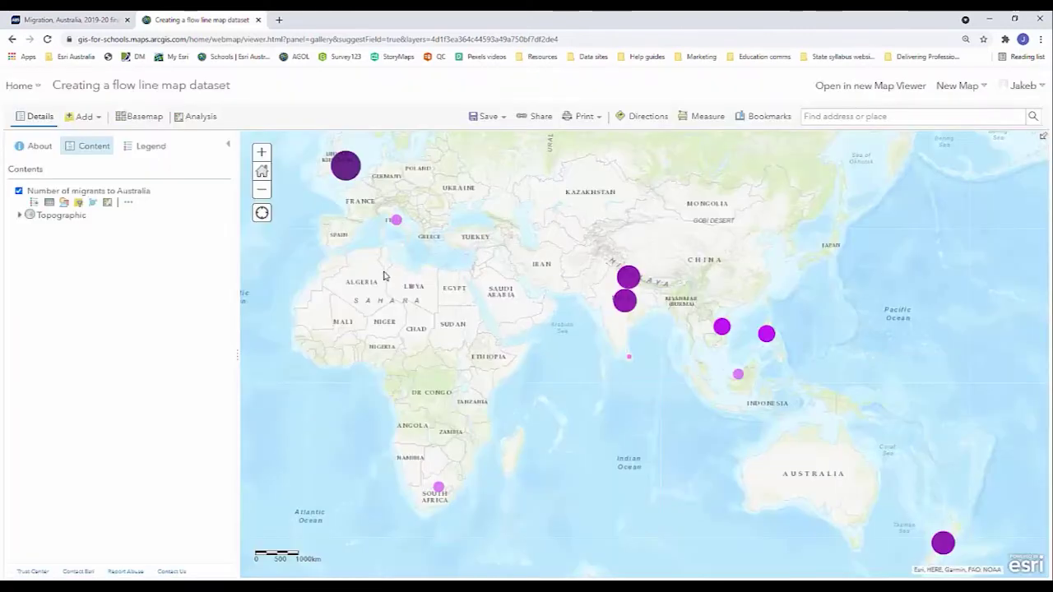
Step: Save the map as a new item titled 'Flowline map of migration to Australia' with tag Training
left_click(496, 124)
left_click(493, 158)
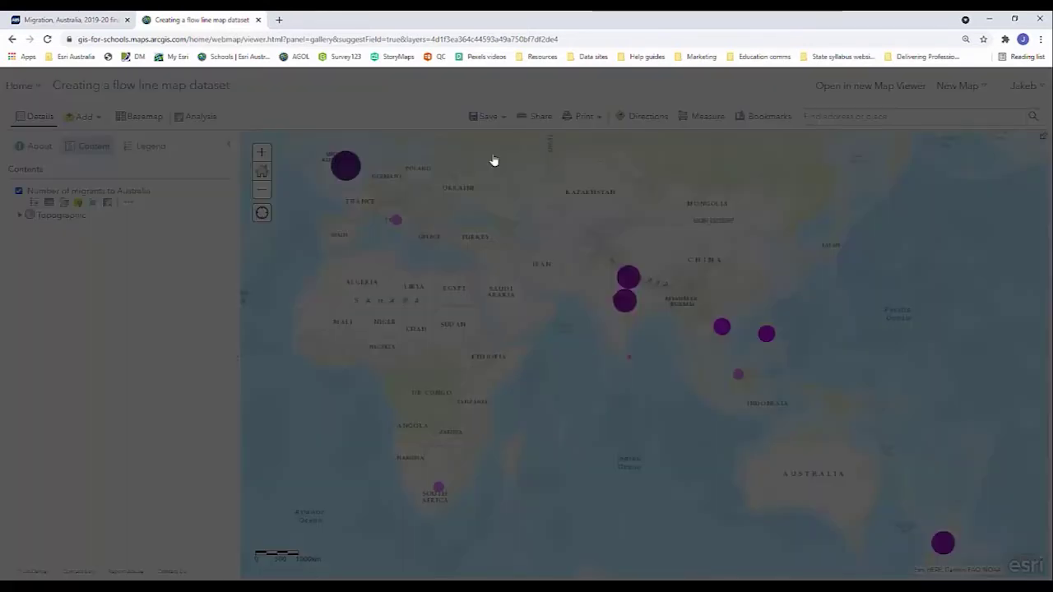
left_click(513, 296)
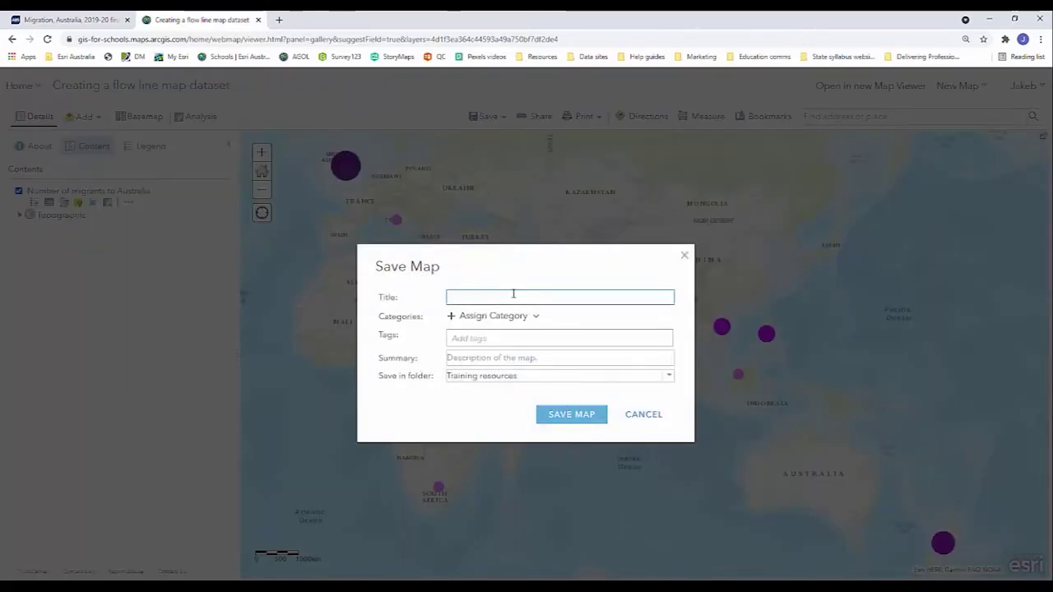
type("Flowline map ")
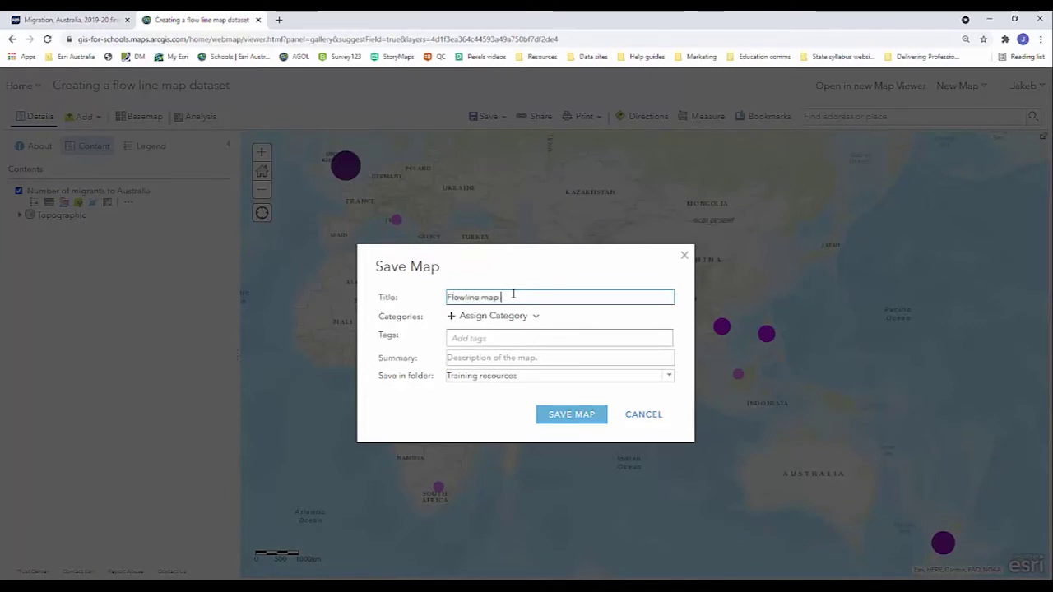
type("of migration t")
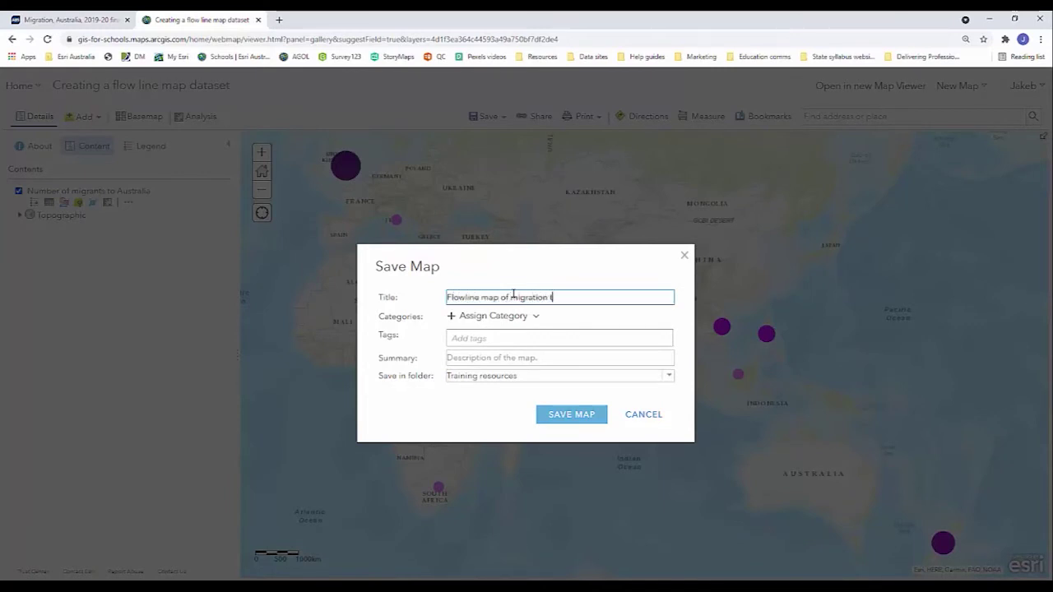
type("o Australia")
key("Tab")
key("Tab")
type("Training")
key("Return")
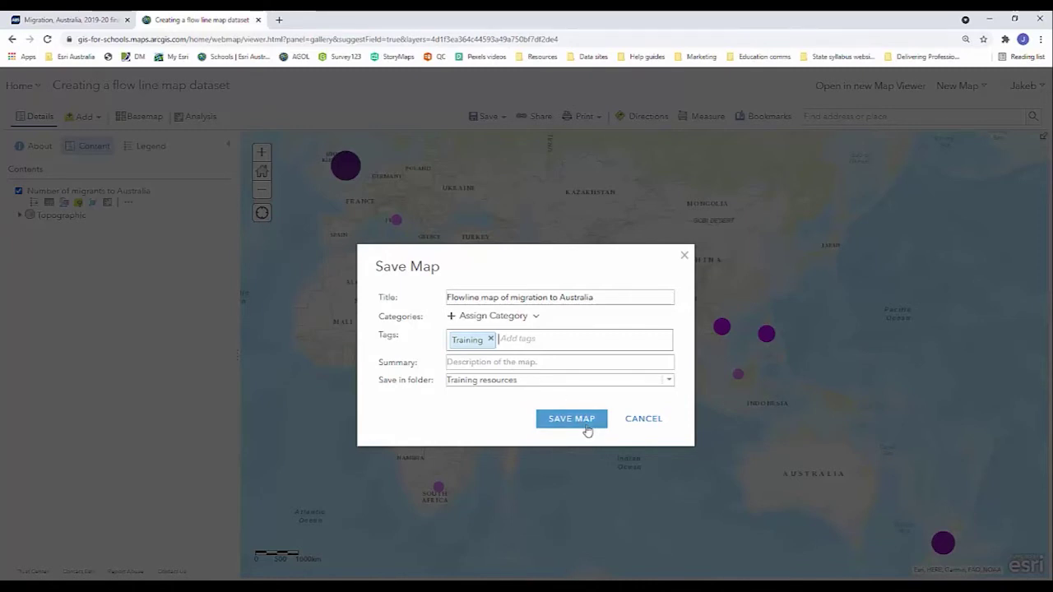
left_click(588, 431)
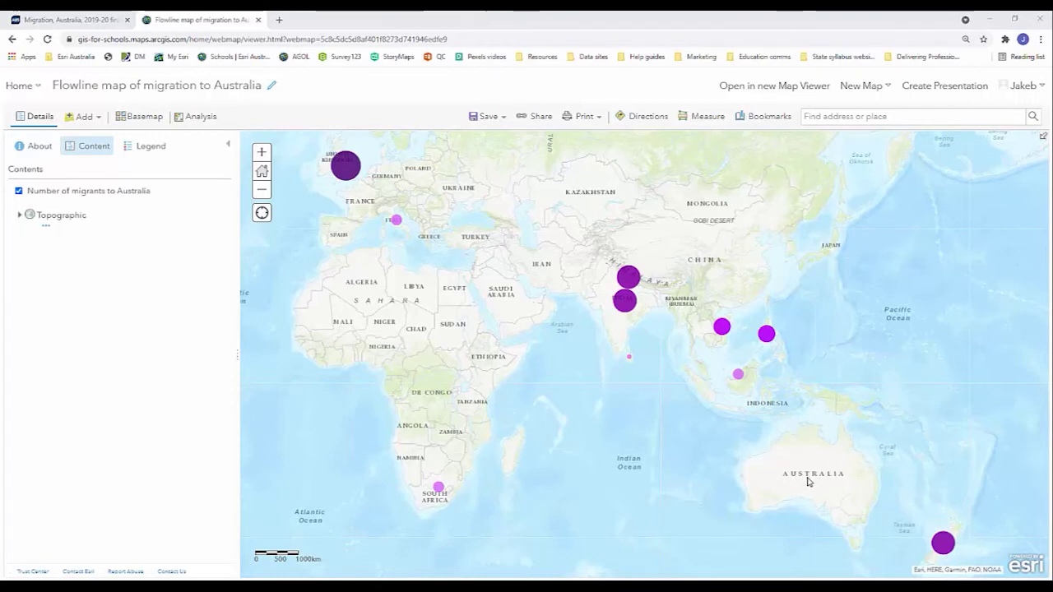
Step: Add a map notes layer named Australia
left_click(86, 117)
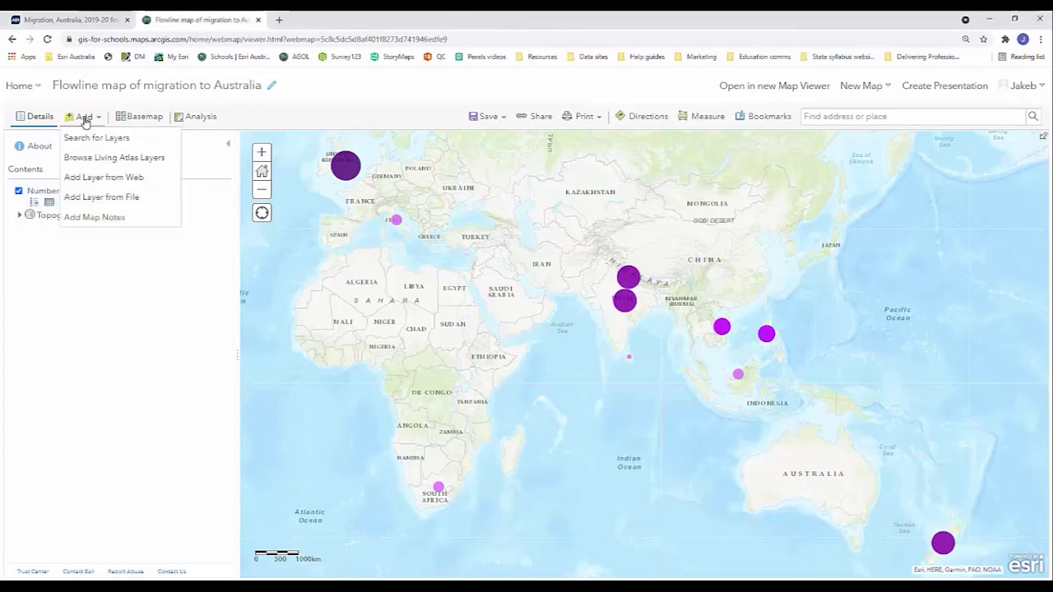
left_click(89, 216)
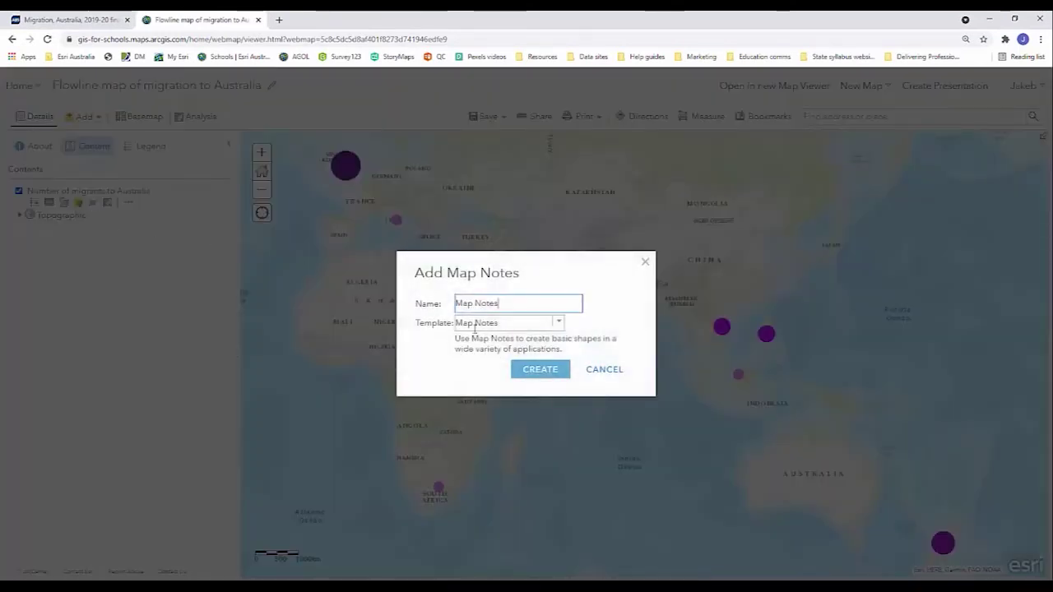
left_click_drag(501, 305, 324, 310)
type("Aust")
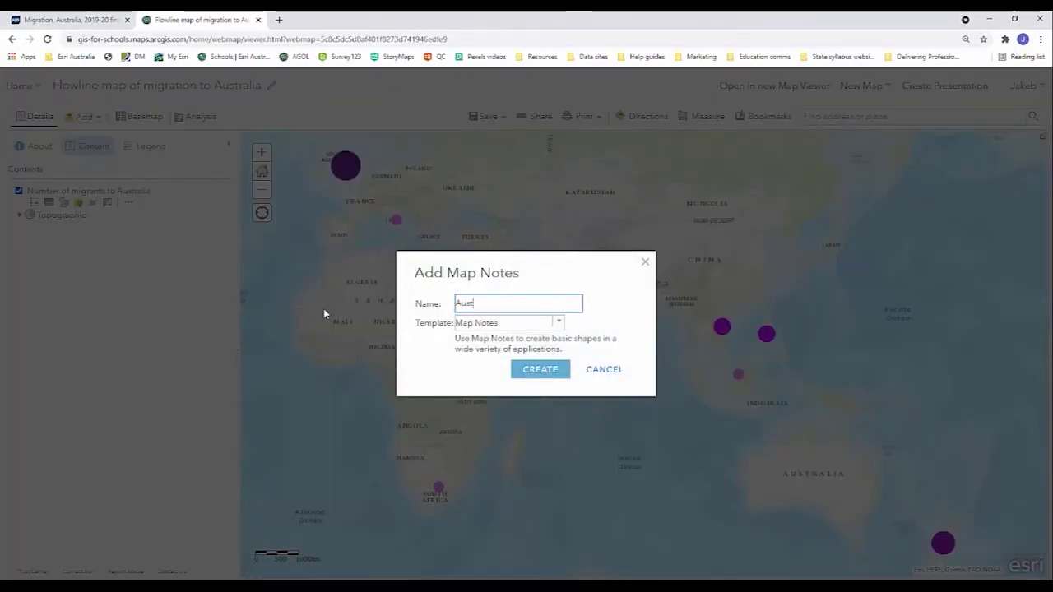
type("ralia")
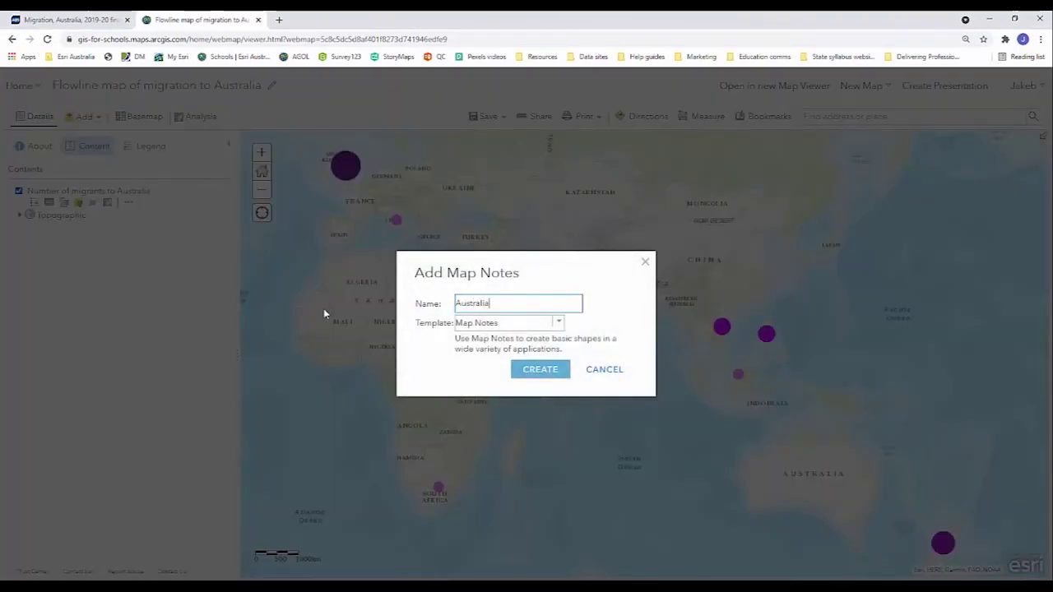
left_click(526, 371)
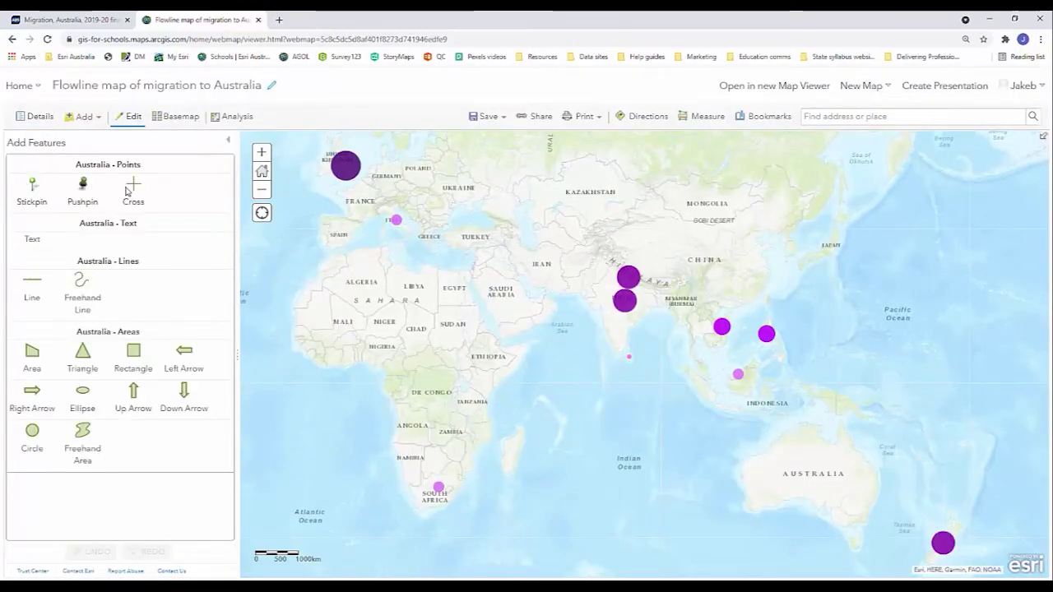
Step: Place a pin point in central Australia and title it Australia
left_click(34, 189)
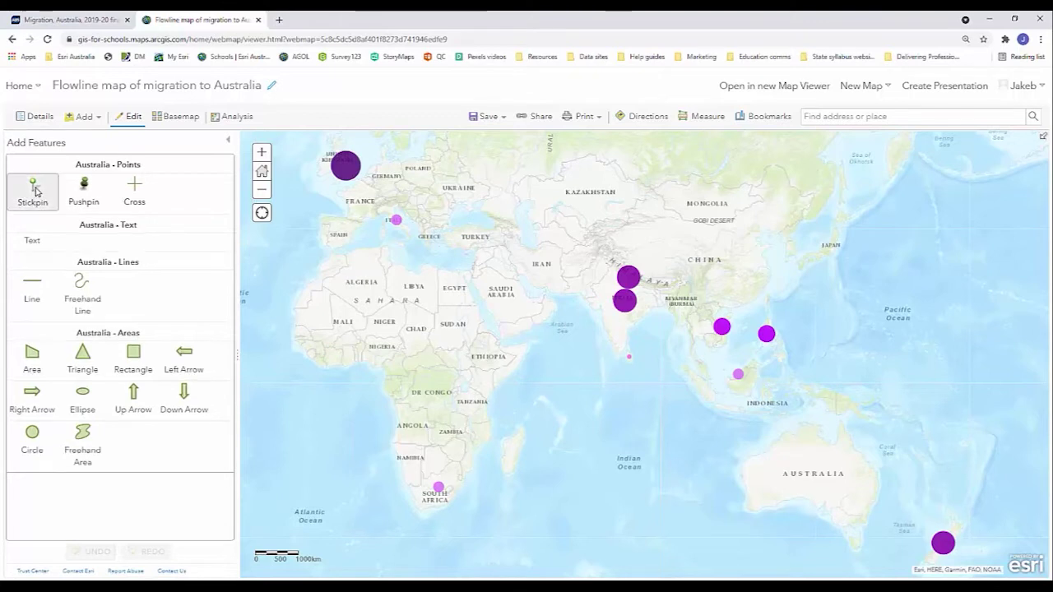
left_click(814, 475)
double_click(690, 409)
type("Australia")
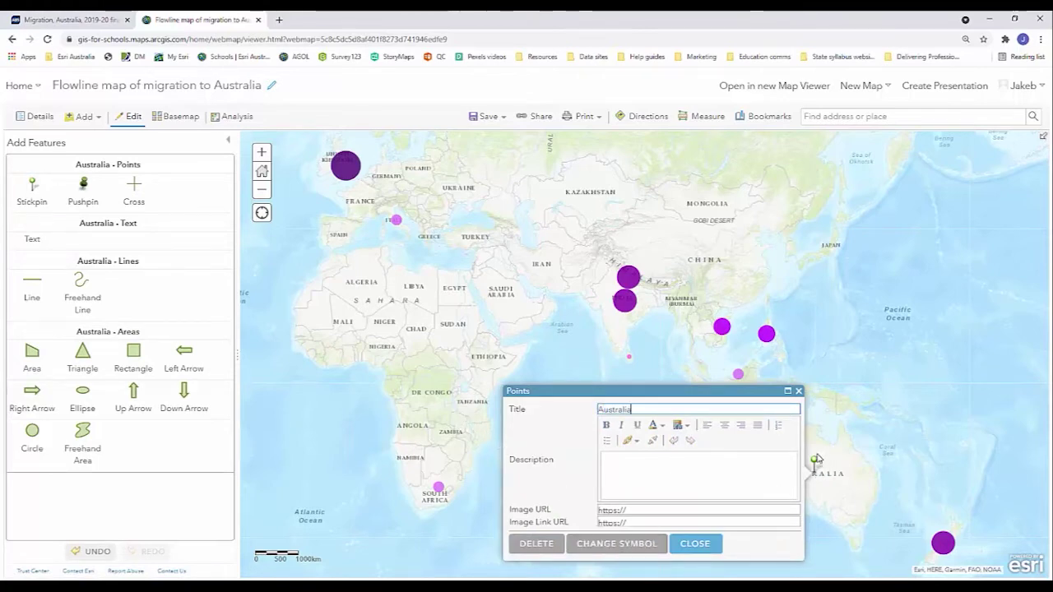
Step: Give the point the Basic red pin symbol at 35 px and close its popup
left_click(623, 547)
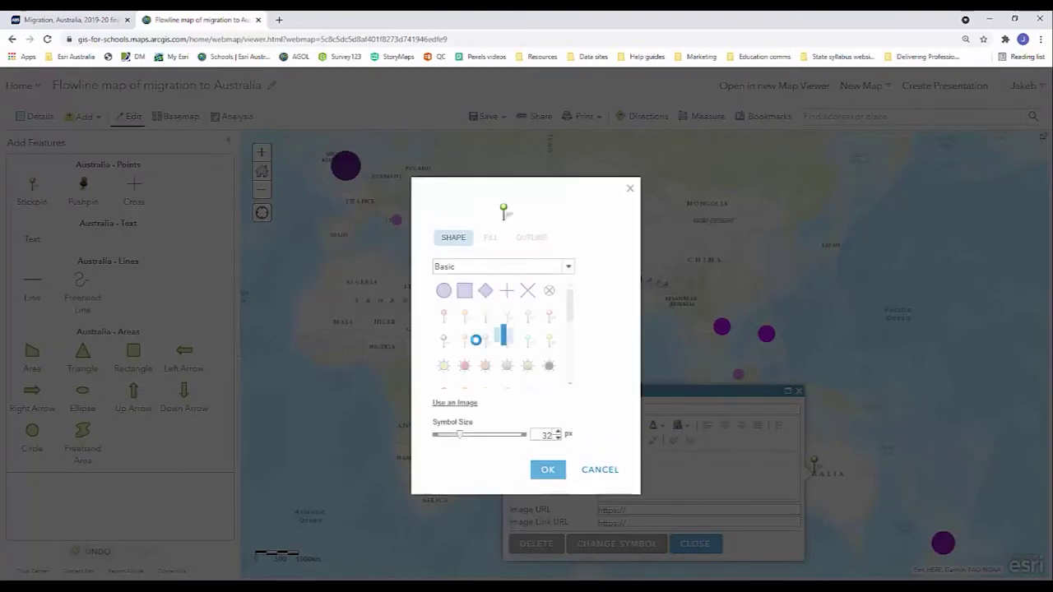
left_click(480, 267)
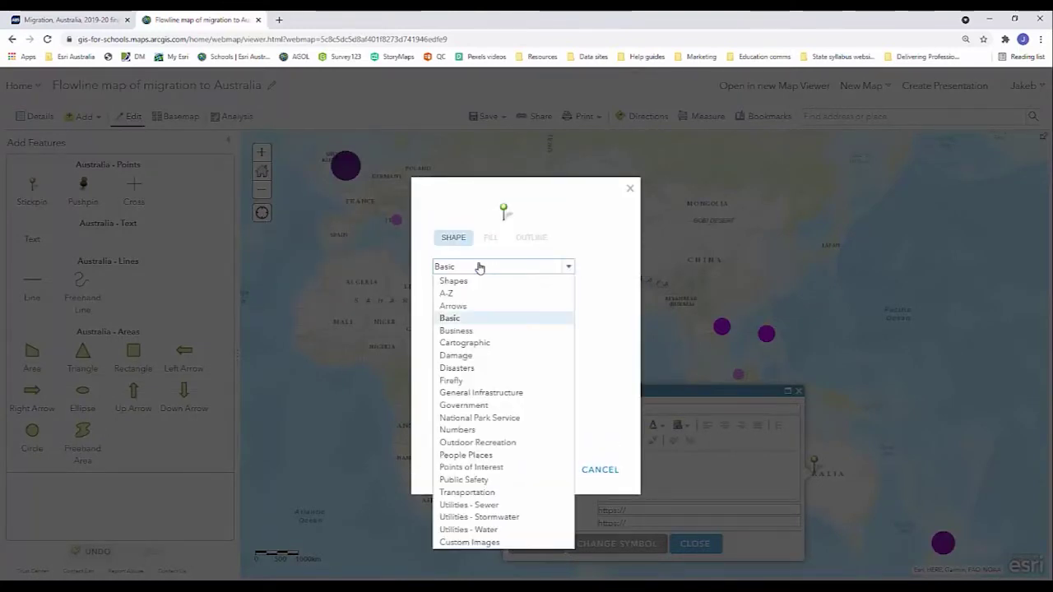
left_click(458, 317)
left_click(445, 317)
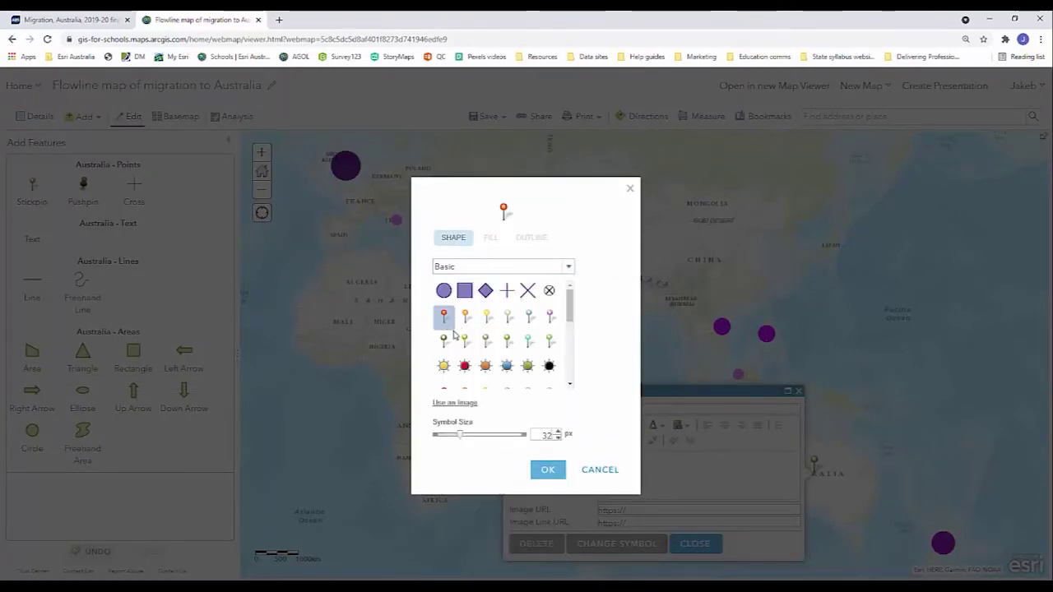
left_click(559, 433)
left_click(558, 433)
left_click(559, 433)
left_click(548, 472)
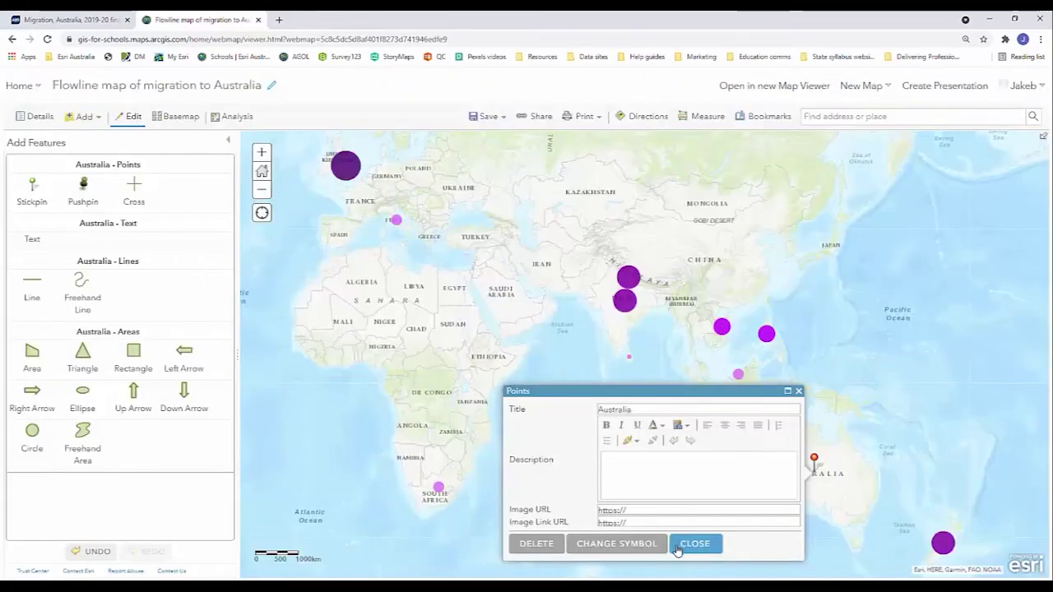
left_click(696, 547)
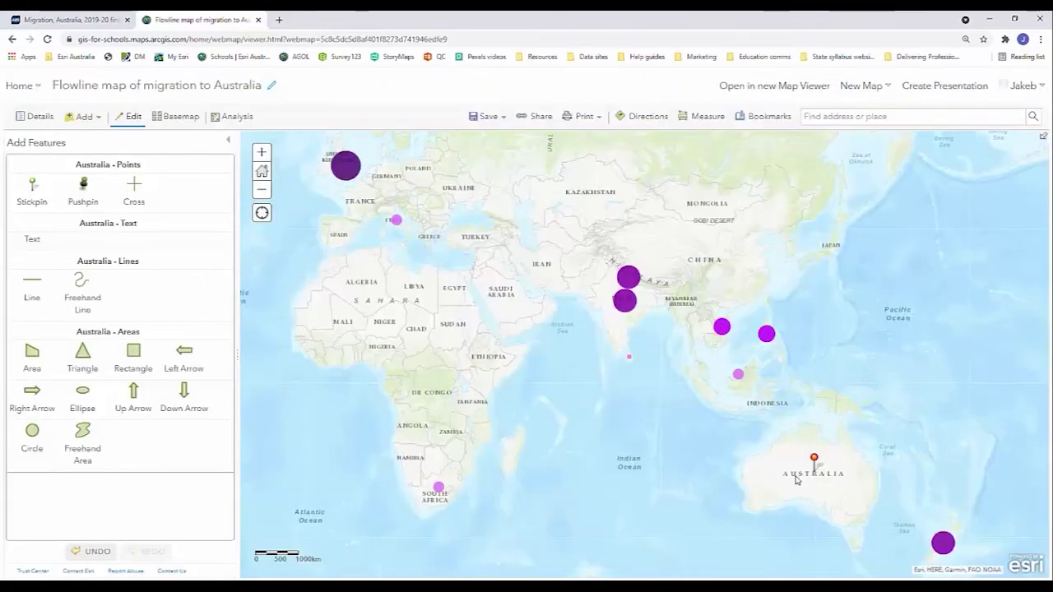
Step: Open Find Nearest from Australia to Number of migrants to Australia, with Line distance as the measure
left_click(33, 116)
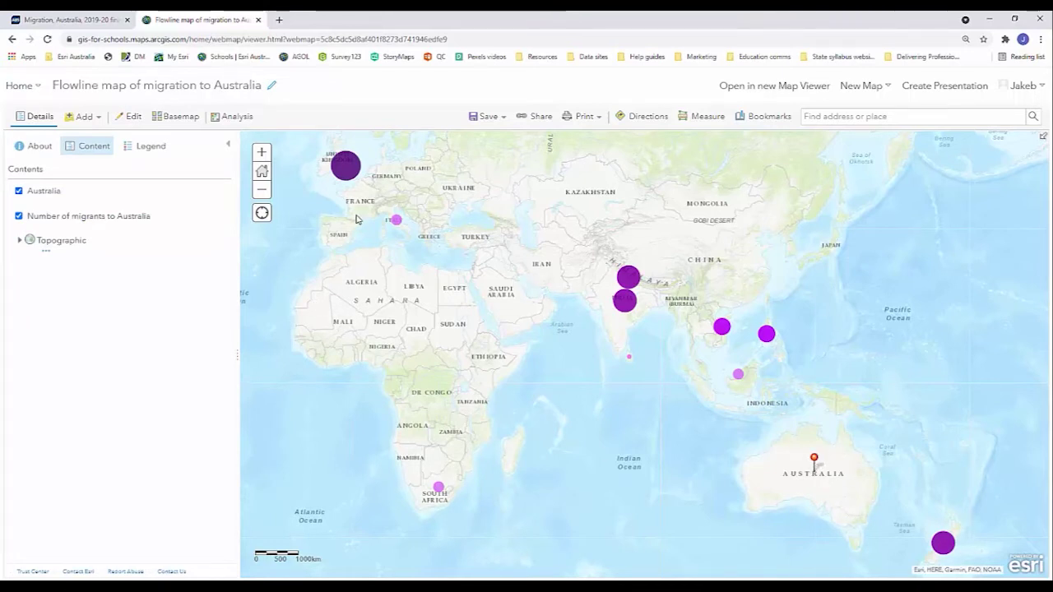
left_click(232, 120)
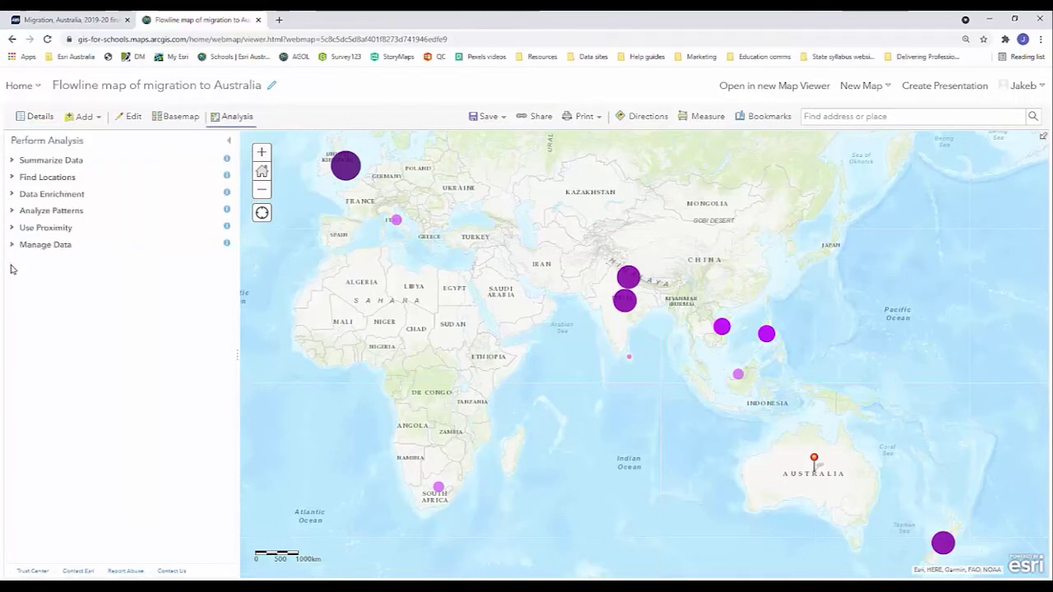
left_click(12, 229)
left_click(80, 307)
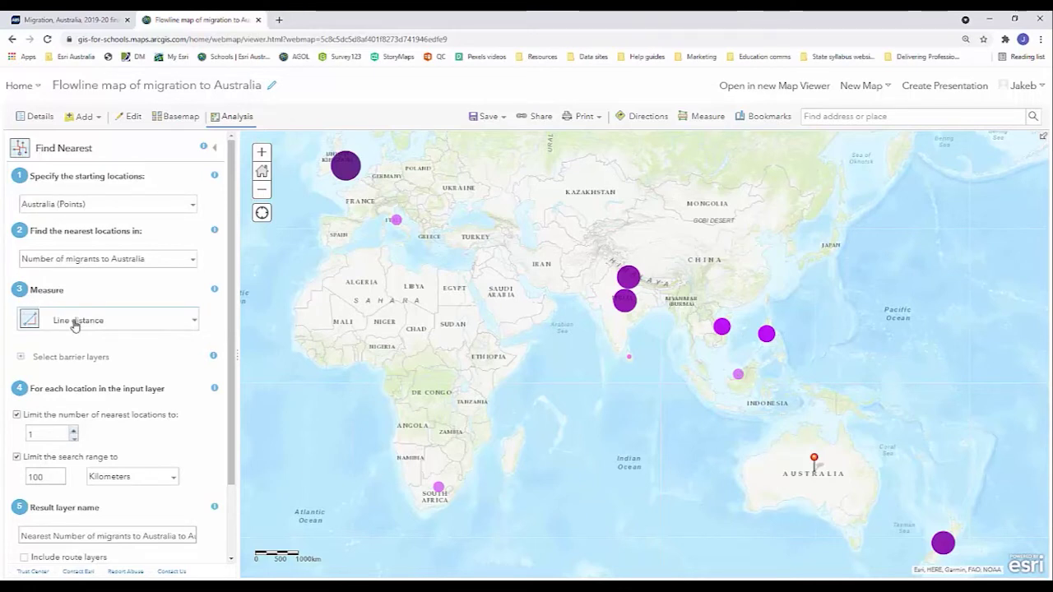
left_click(75, 327)
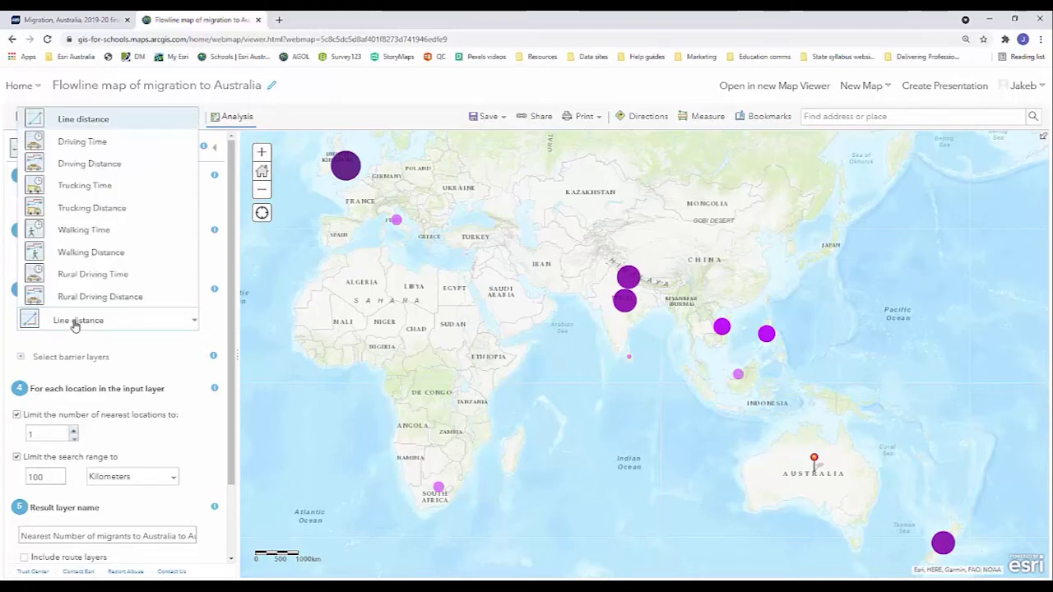
Step: Keep Line distance and remove the nearest-count and search-range limits
left_click(126, 130)
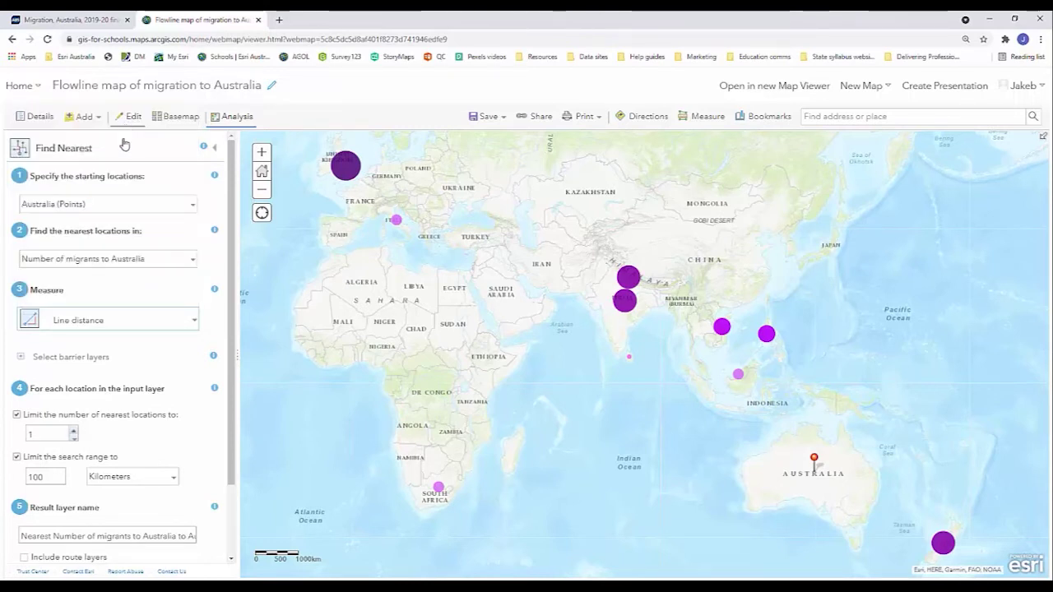
scroll(97, 395, "down", 2)
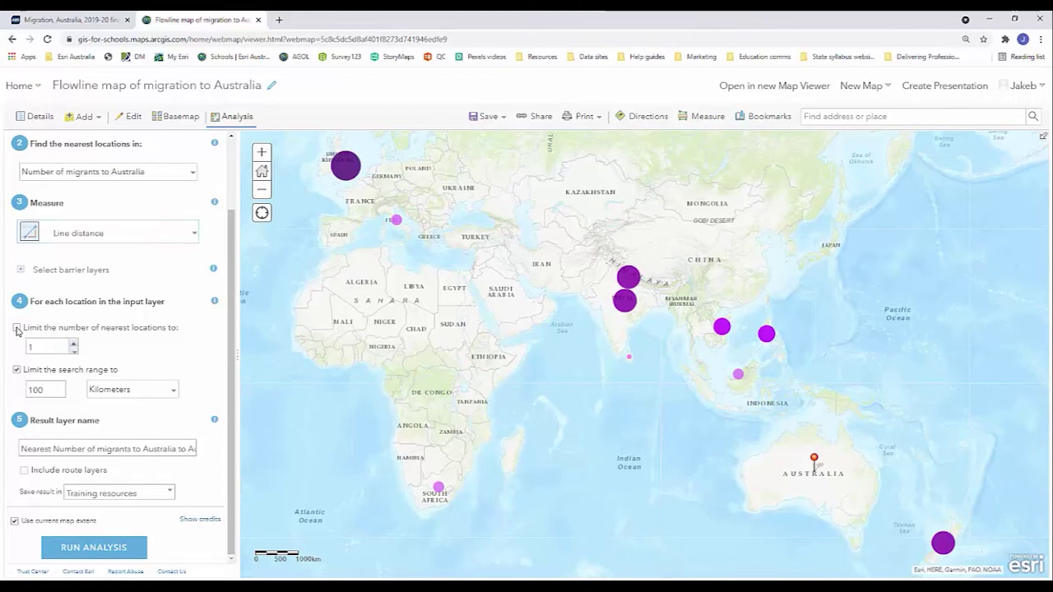
left_click(16, 328)
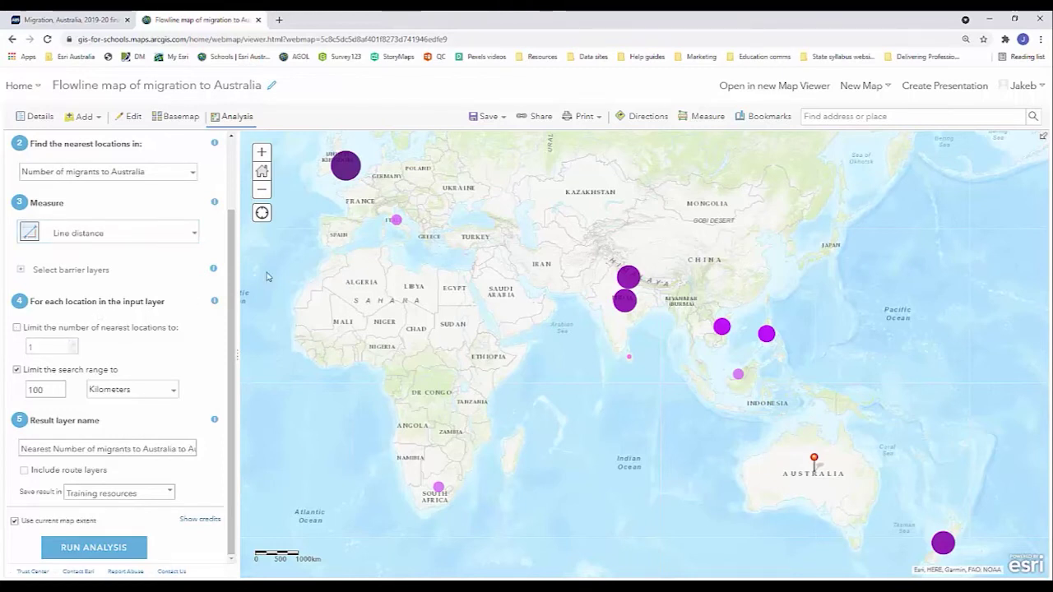
left_click(17, 370)
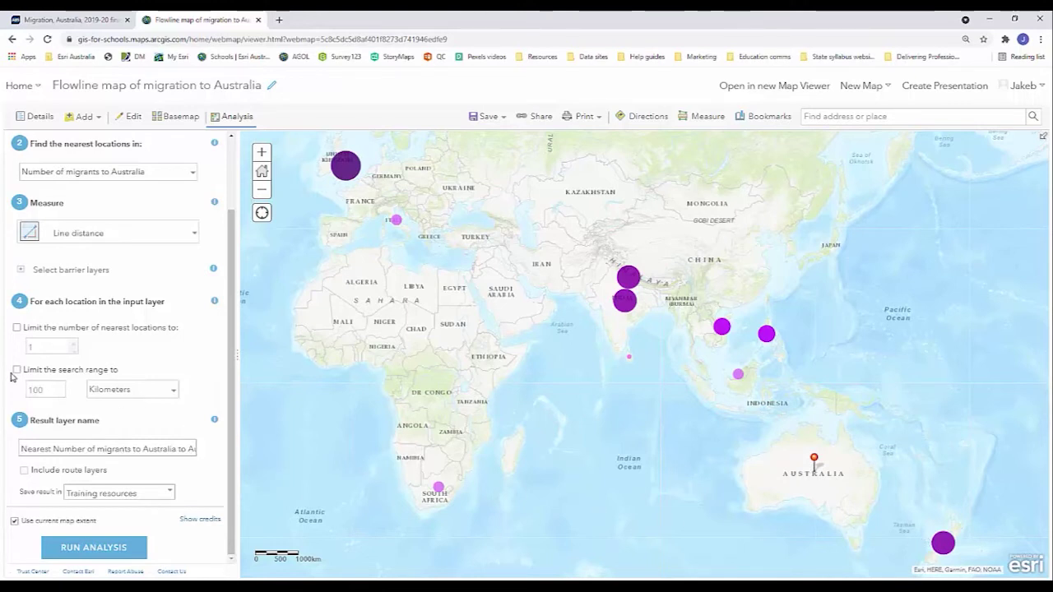
Step: Name the result 'Flowline lines and points', drop the map-extent limit, and run the analysis
left_click(64, 448)
triple_click(64, 452)
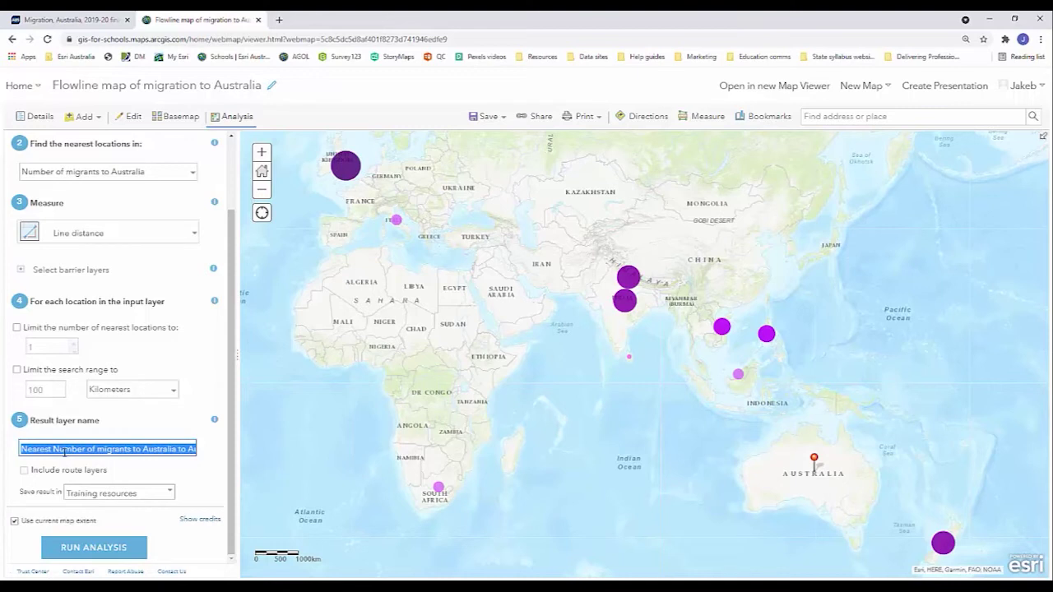
type("Flowline lines and points")
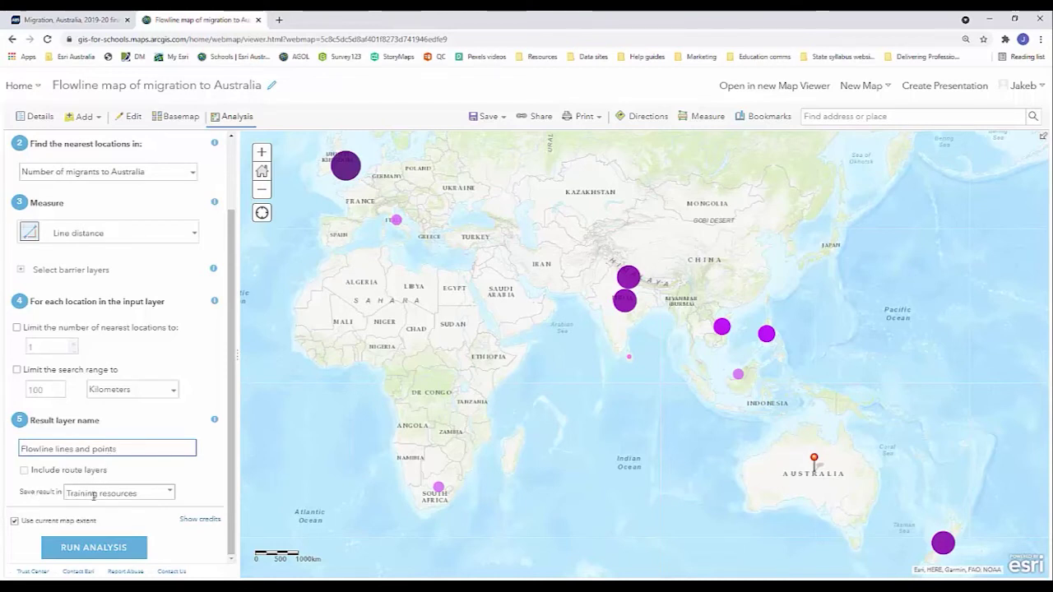
left_click(14, 521)
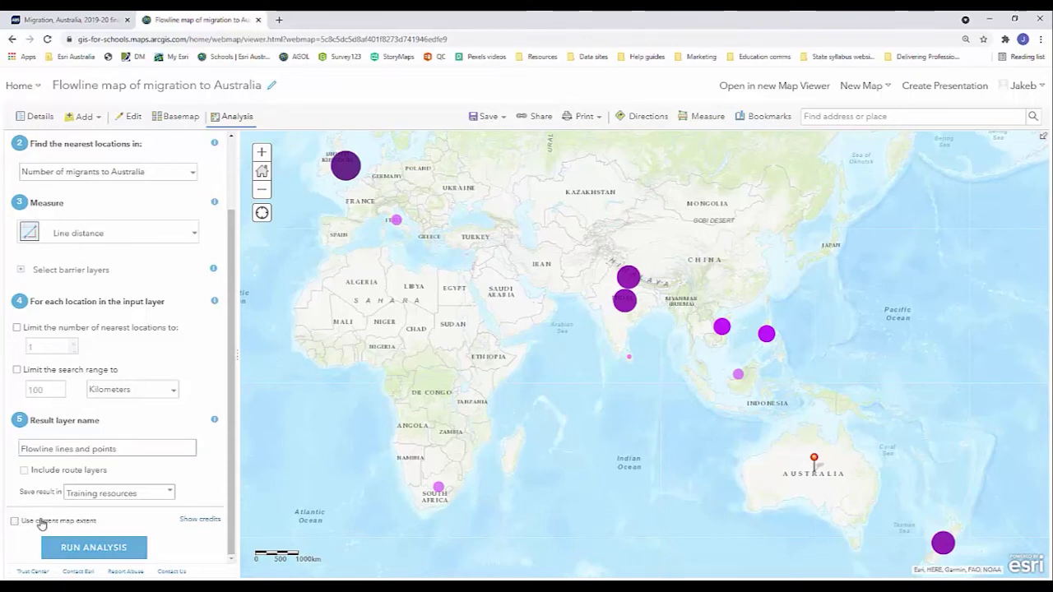
left_click(93, 548)
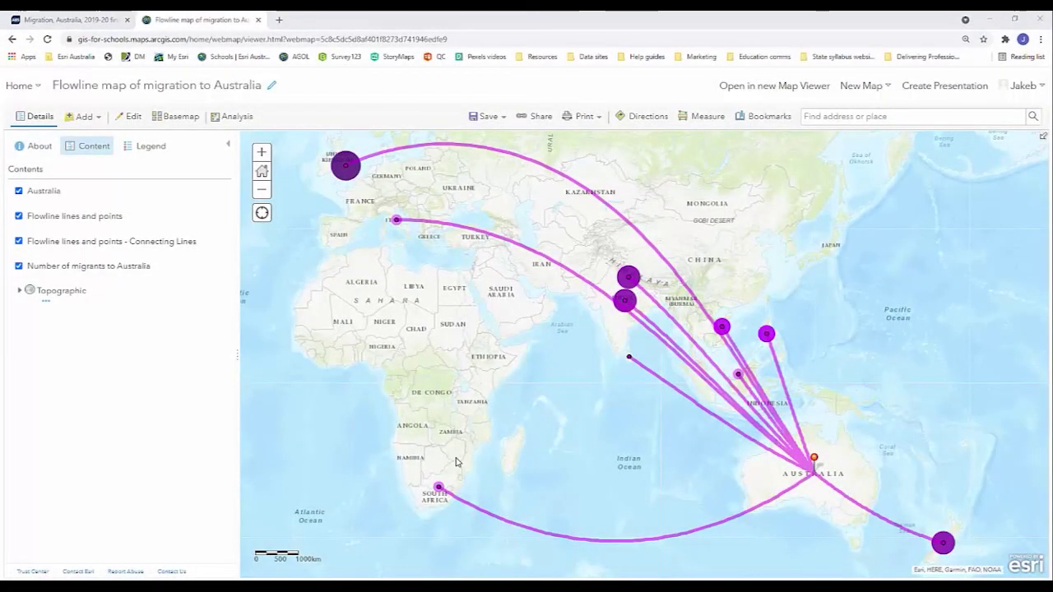
Step: Switch off the Flowline lines and points layer, leaving only Connecting Lines visible
mouse_move(78, 212)
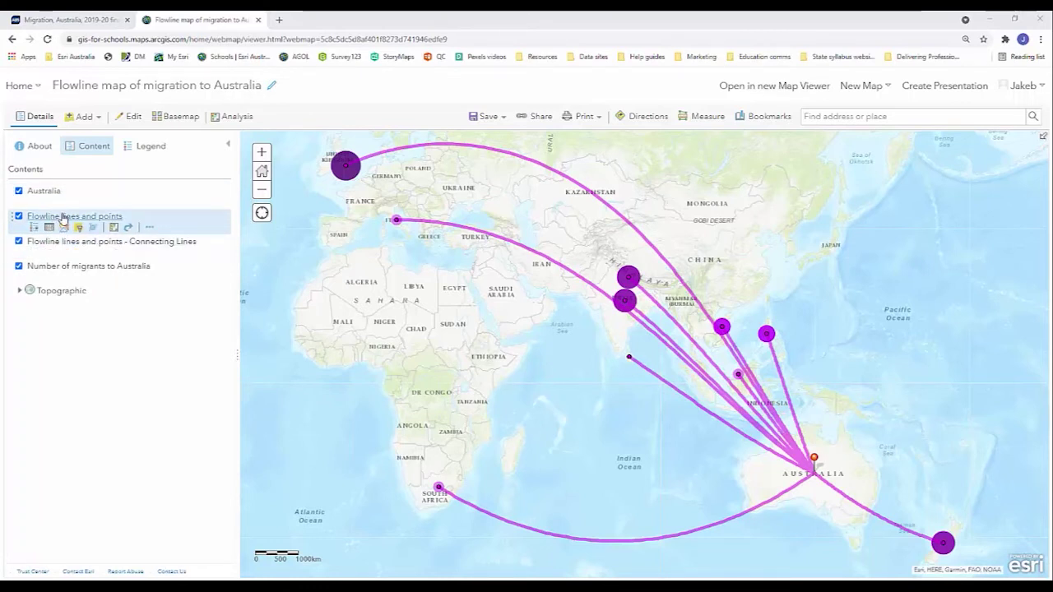
left_click(17, 216)
left_click(19, 241)
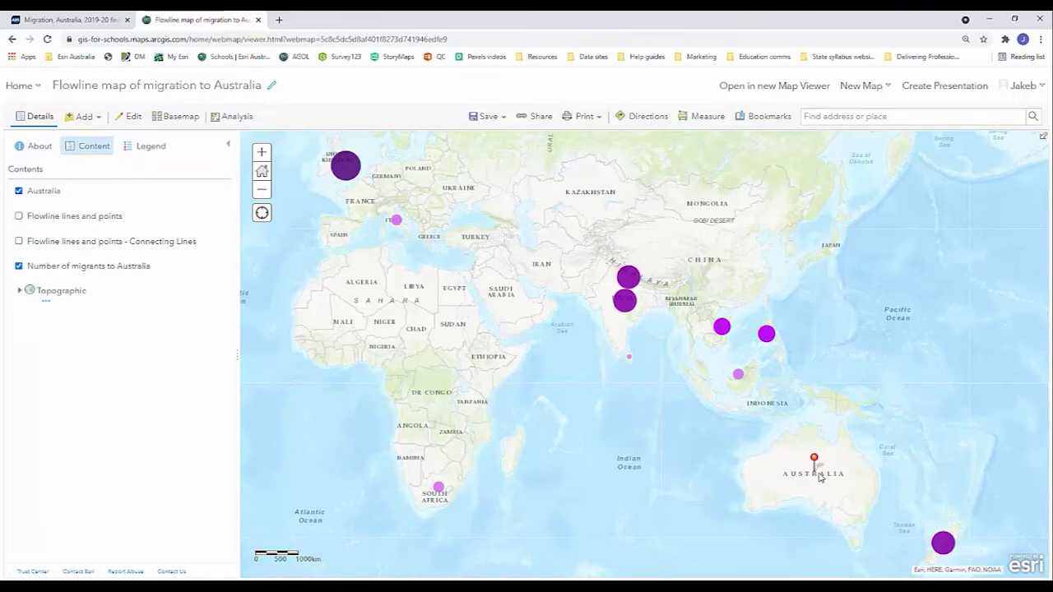
left_click(18, 218)
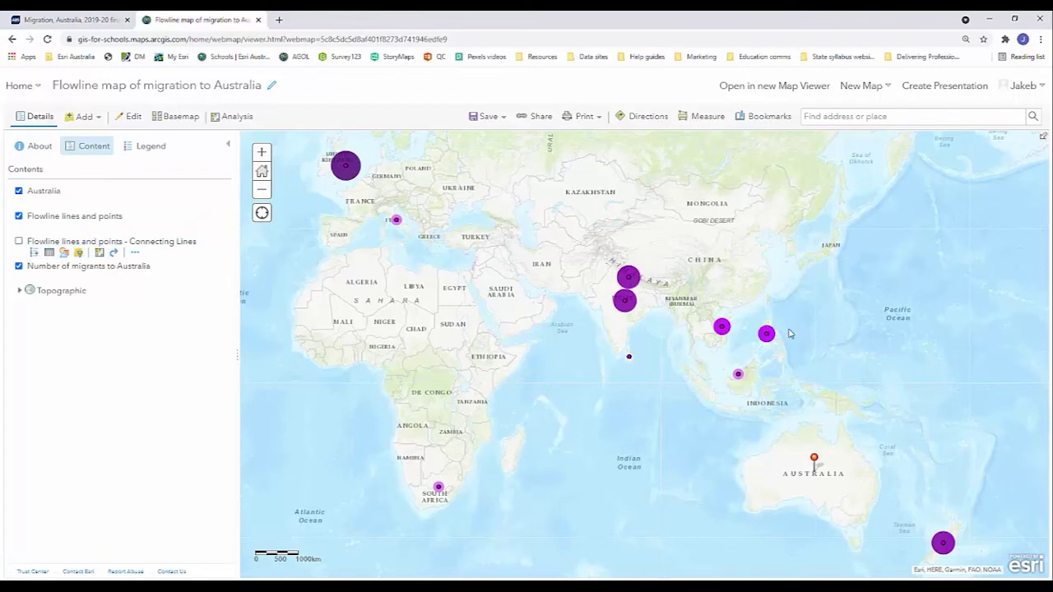
left_click(19, 217)
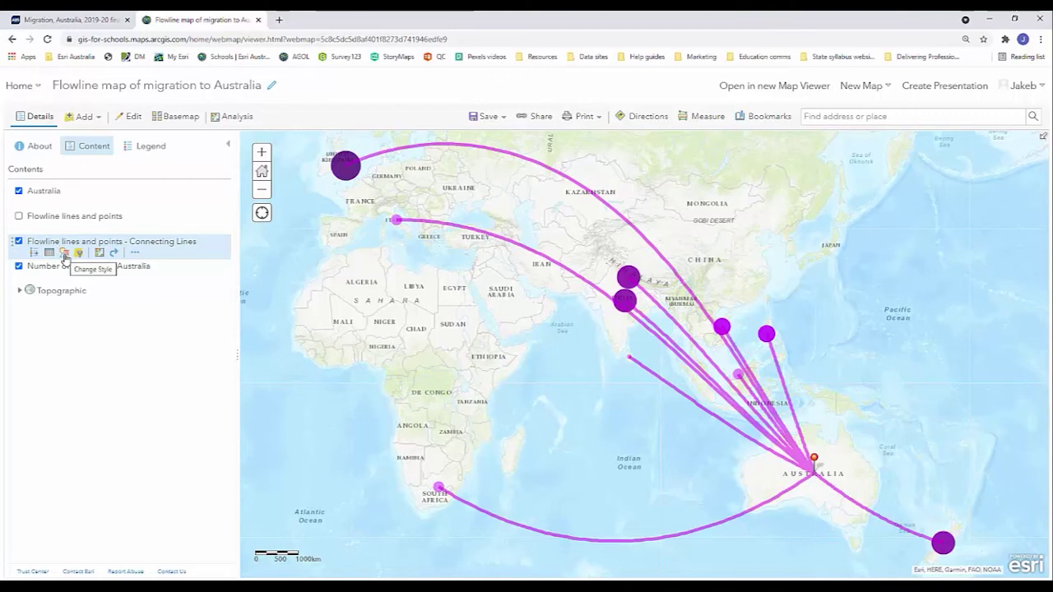
Step: Style Connecting Lines by the Creating_a_flow_line_map_dataset: Number_of_Migrants attribute
left_click(65, 255)
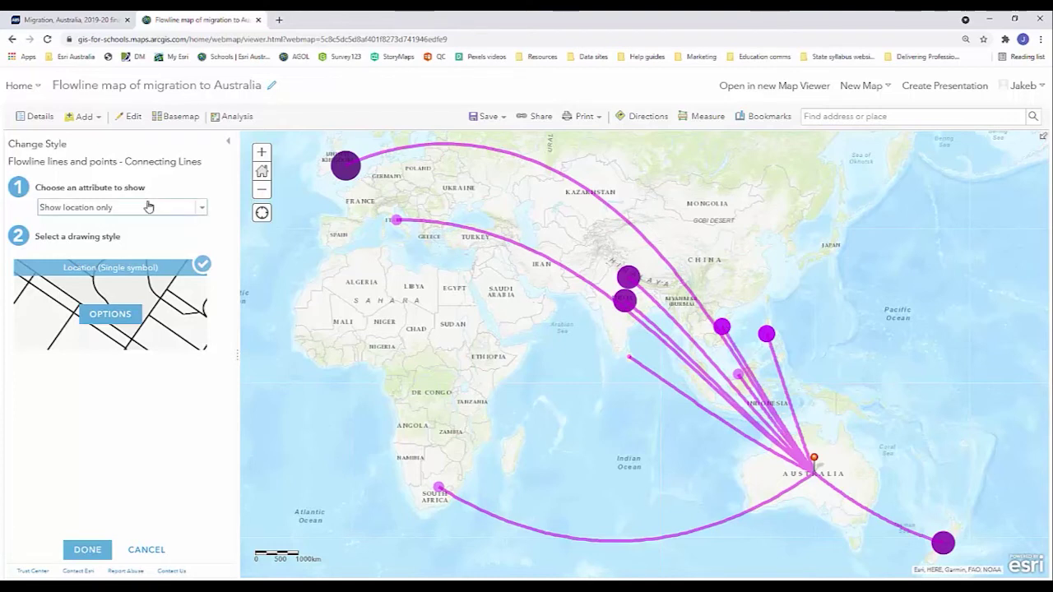
left_click(198, 214)
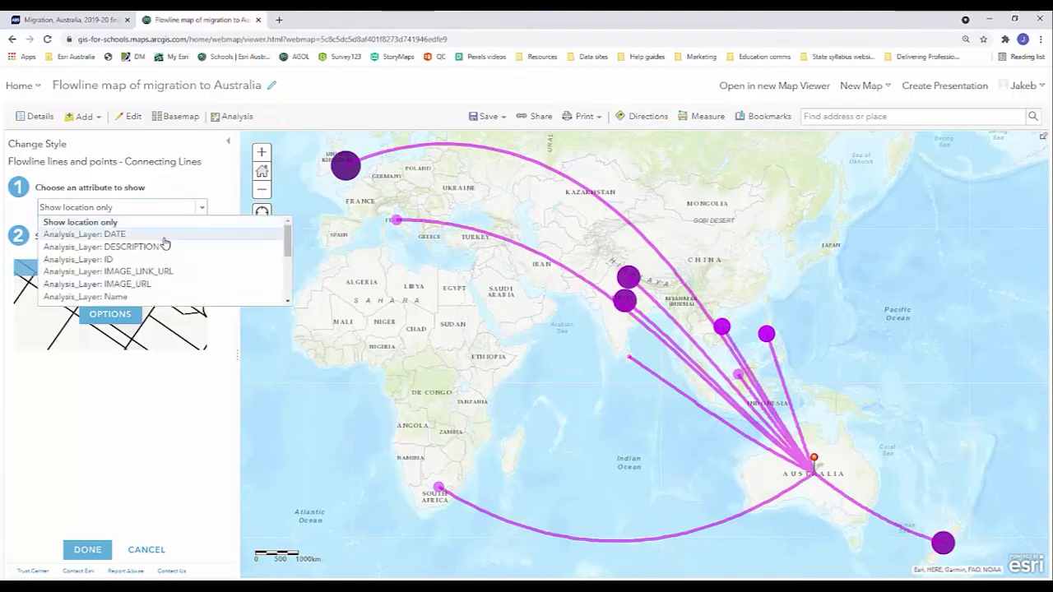
scroll(164, 242, "down", 2)
scroll(165, 242, "down", 2)
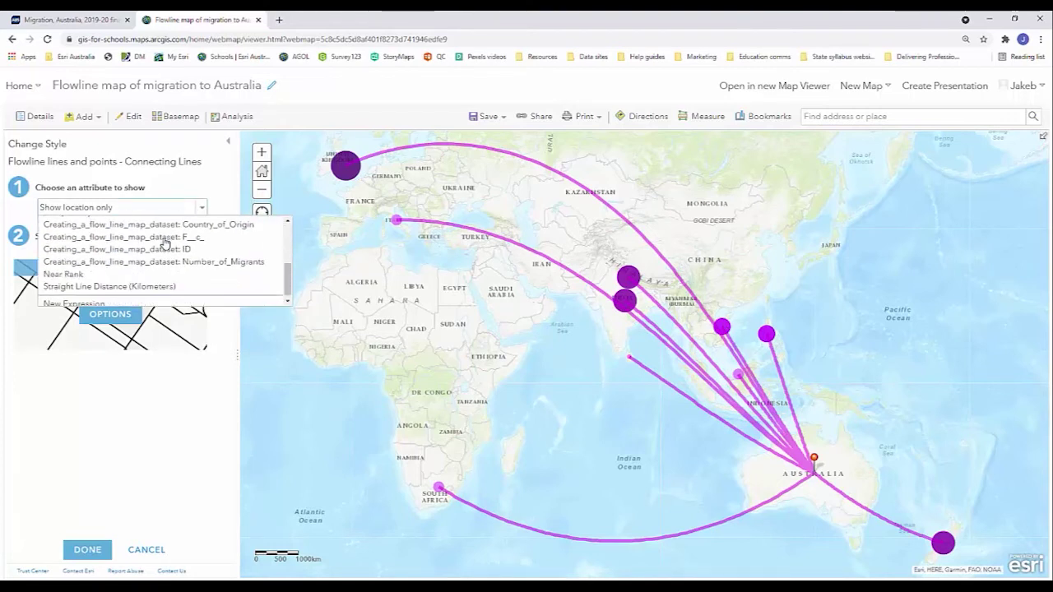
left_click(211, 263)
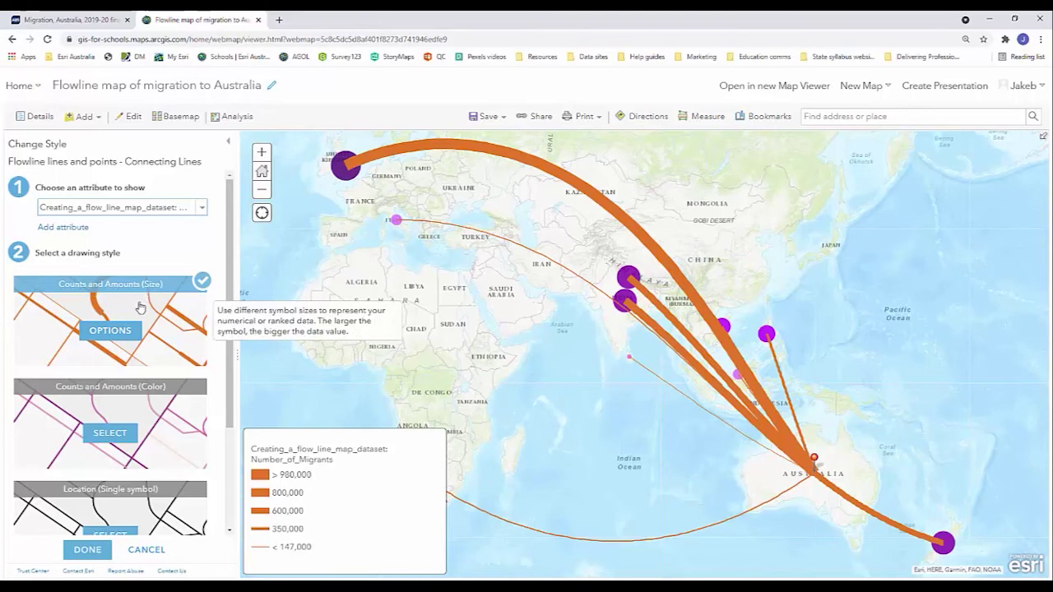
Step: Classify the sized lines into 5 Natural Breaks classes with widths from 5 to 13 px
left_click(114, 334)
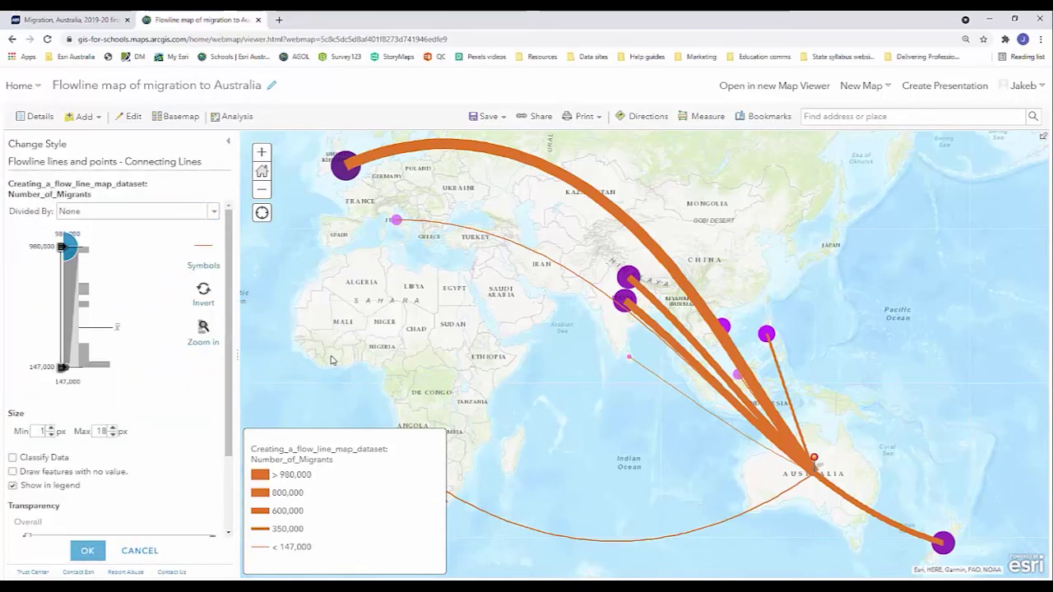
left_click(13, 458)
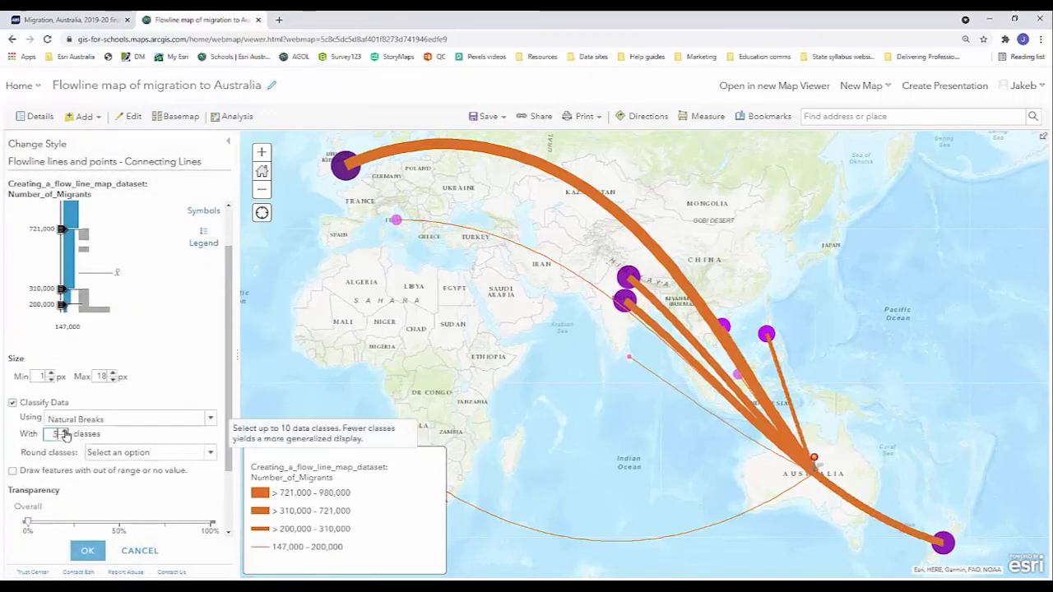
left_click(63, 431)
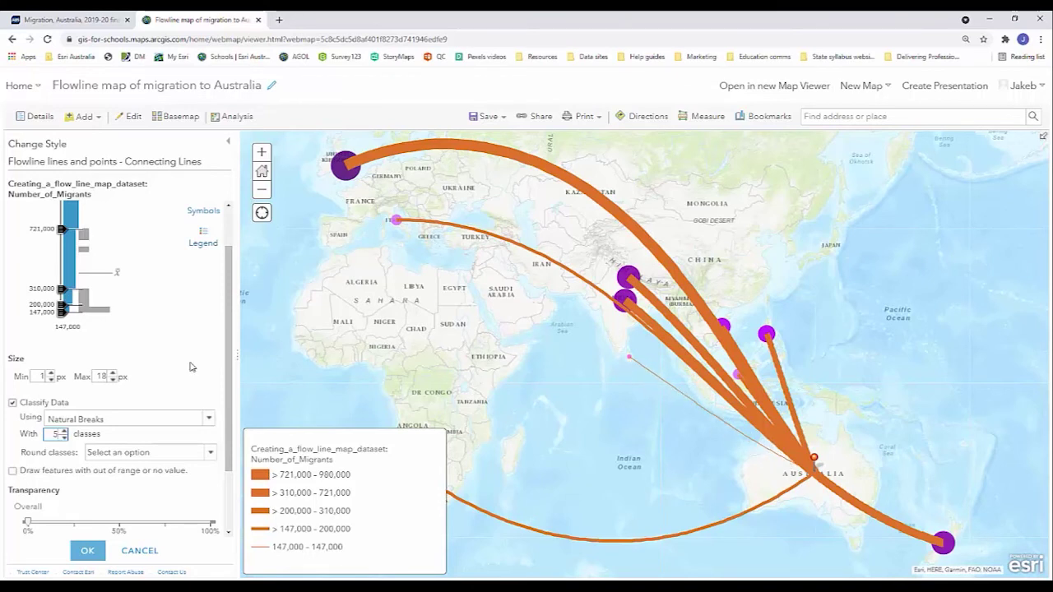
left_click(50, 375)
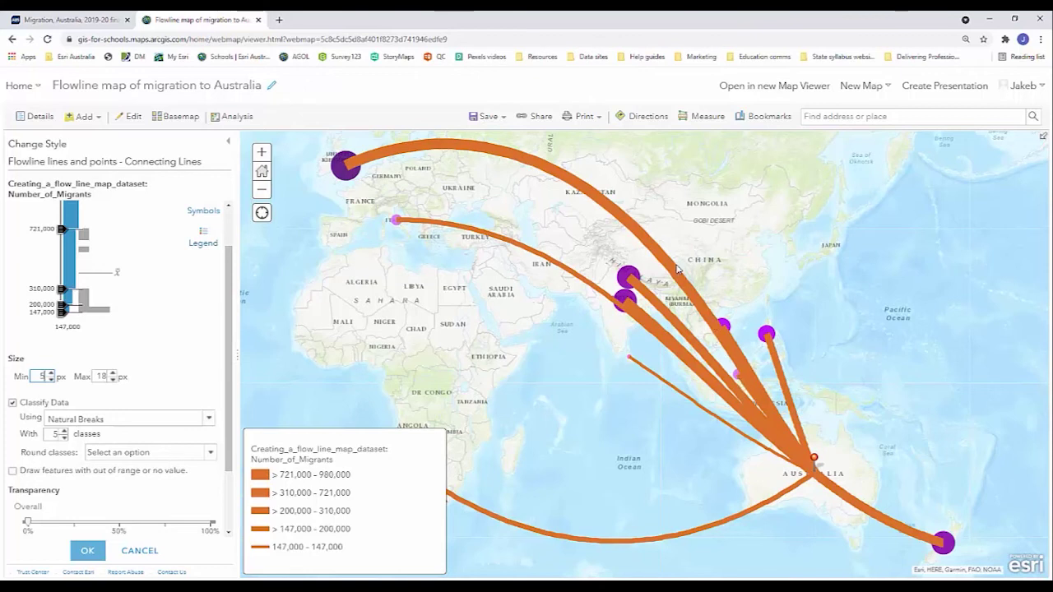
left_click(113, 379)
left_click(112, 379)
left_click(113, 380)
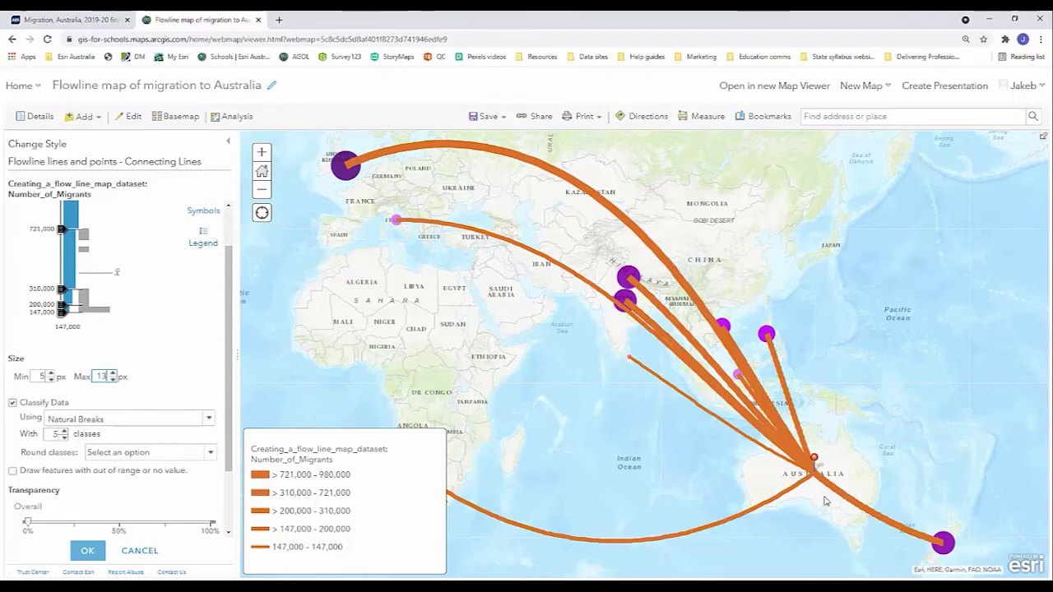
Step: Recolour the largest and 310,000–721,000 line classes purple
left_click(203, 239)
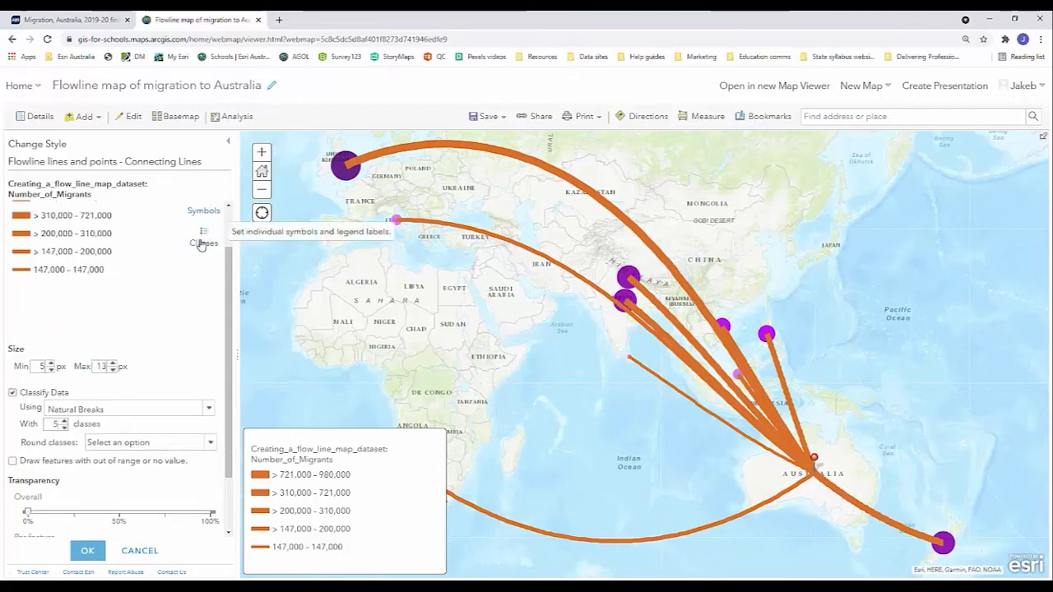
scroll(148, 280, "up", 2)
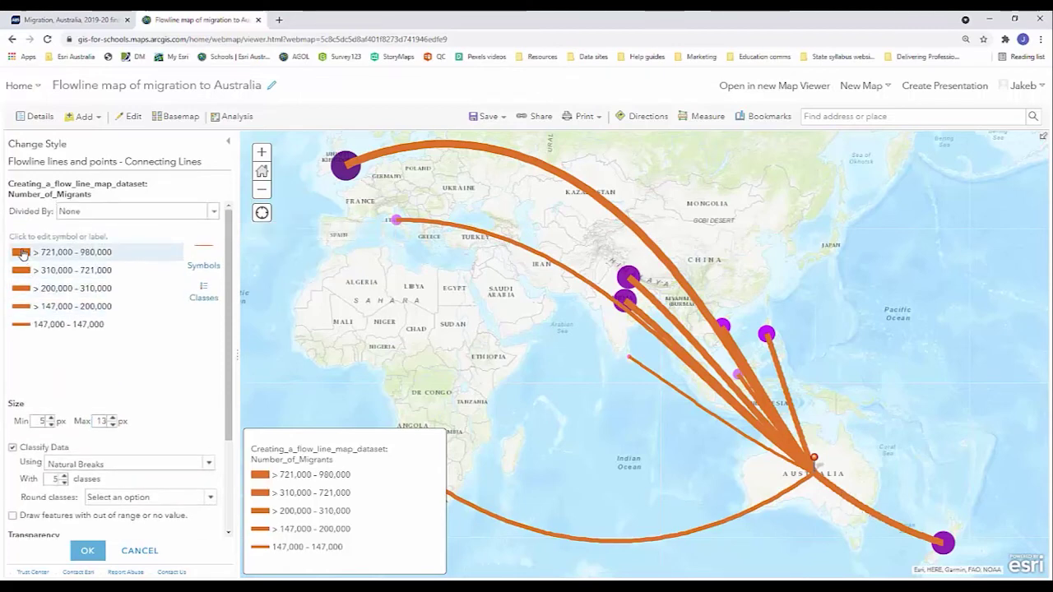
left_click(21, 253)
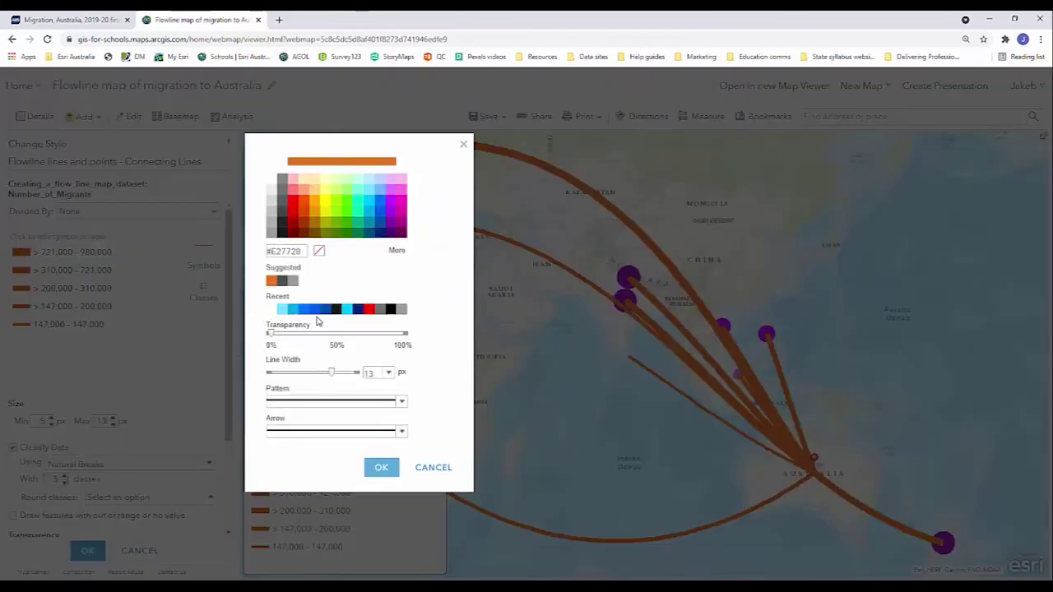
left_click(392, 231)
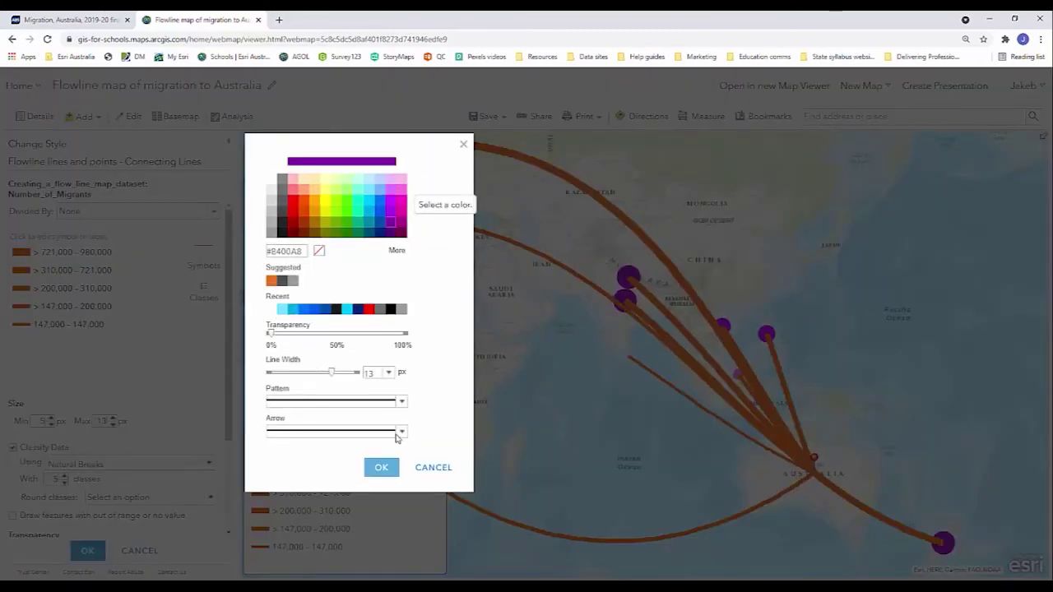
left_click(381, 467)
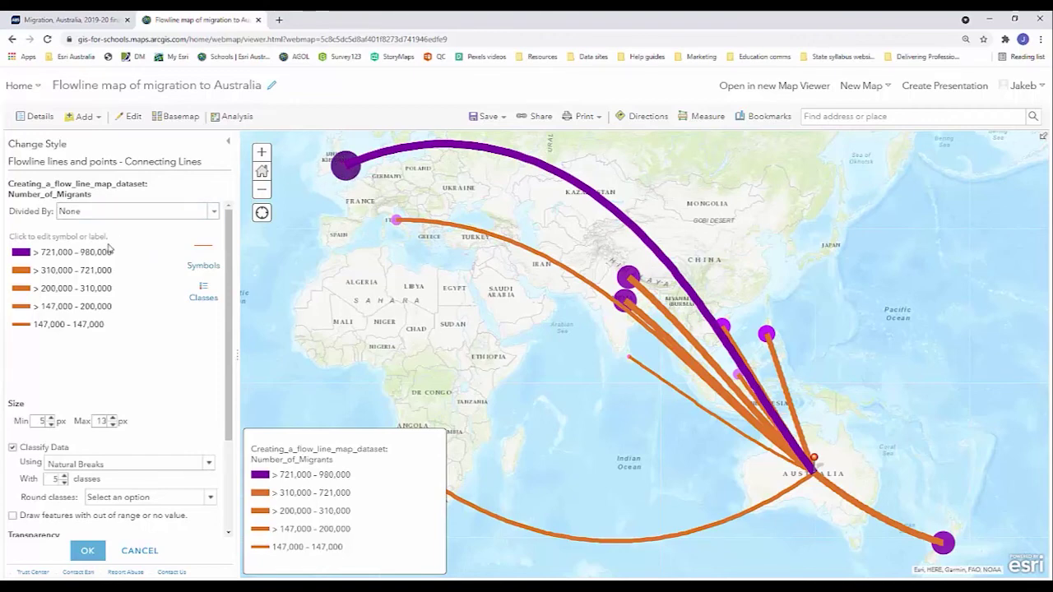
left_click(22, 273)
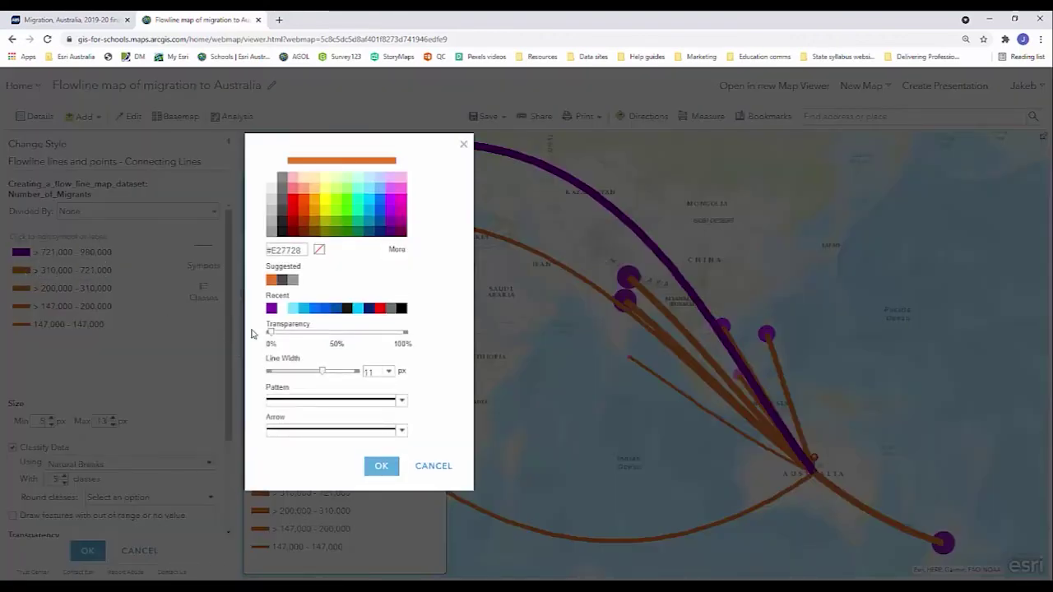
left_click(394, 213)
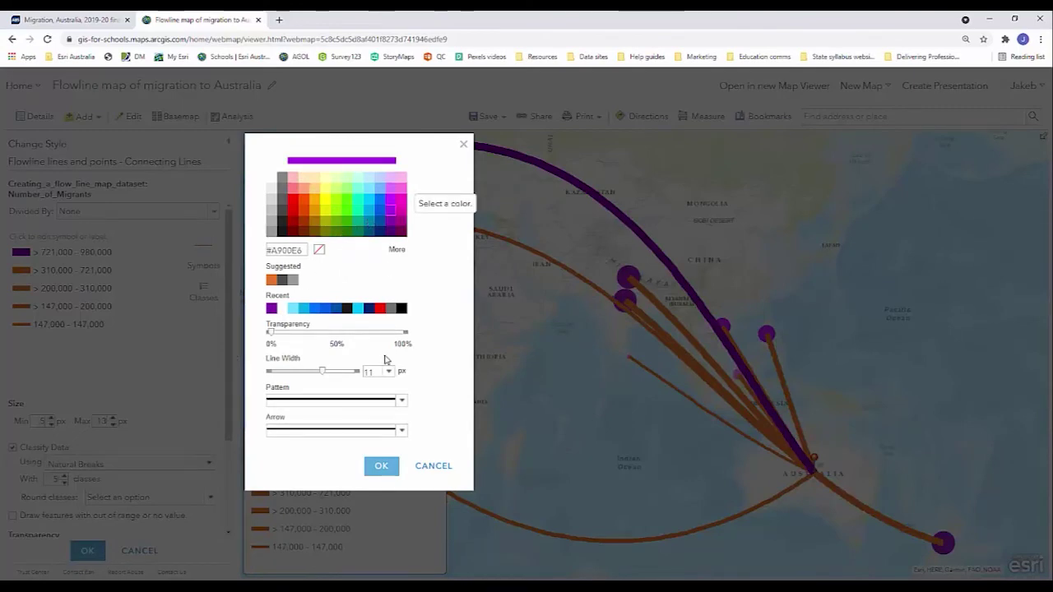
left_click(381, 465)
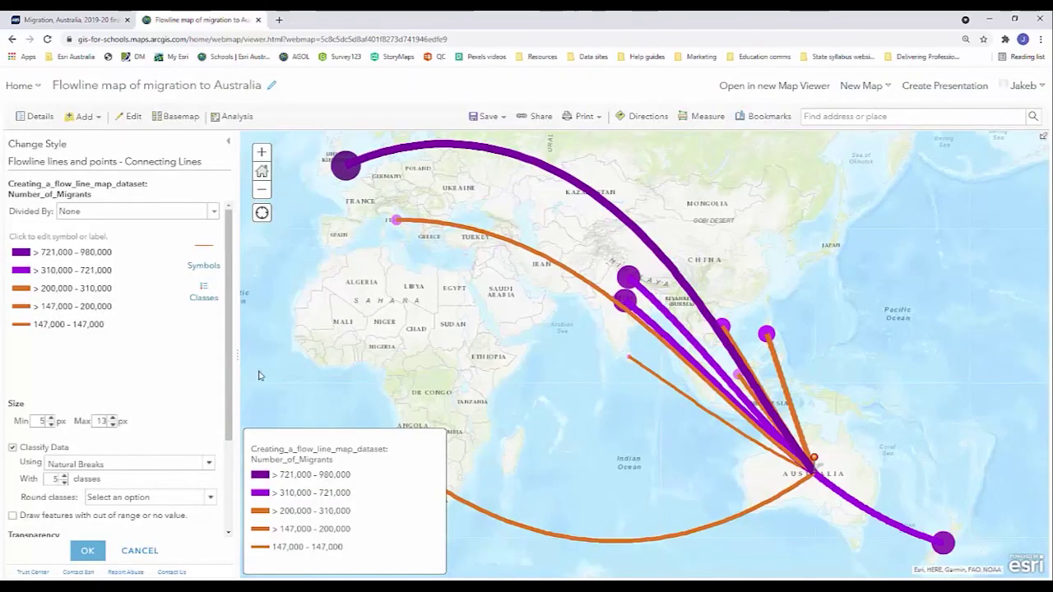
Step: Make the 200,000–310,000 and 147,000–200,000 classes lighter purple, the smallest pink, and apply
left_click(18, 289)
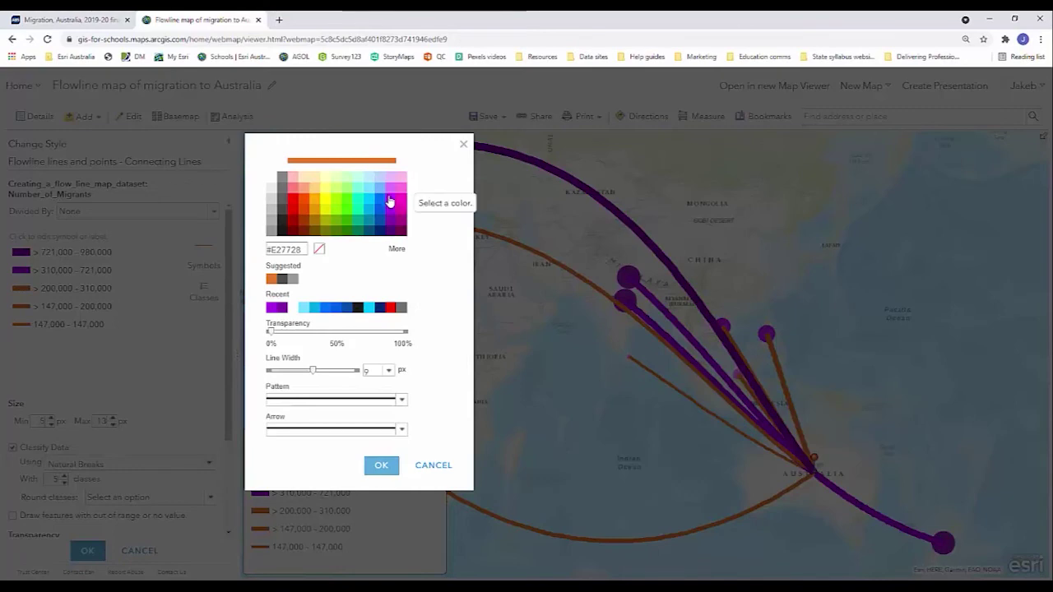
left_click(394, 212)
left_click(381, 466)
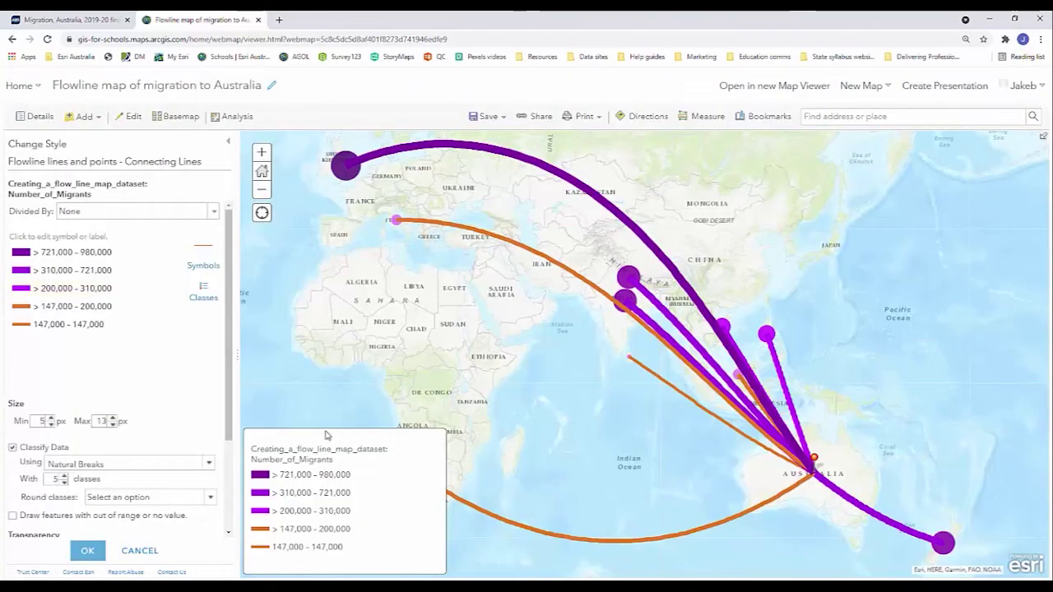
left_click(25, 307)
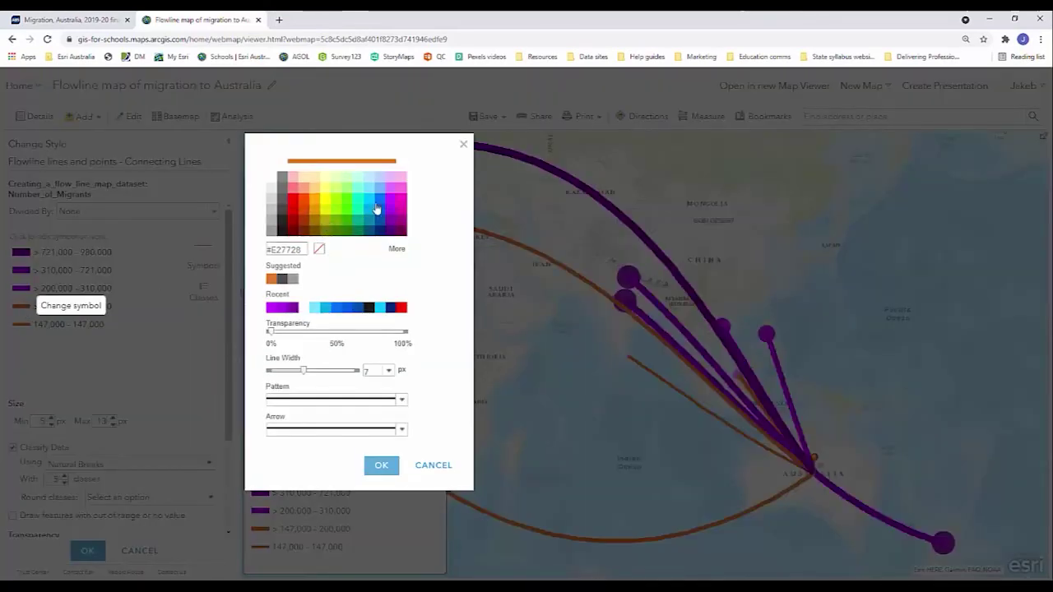
left_click(392, 212)
left_click(382, 465)
left_click(21, 324)
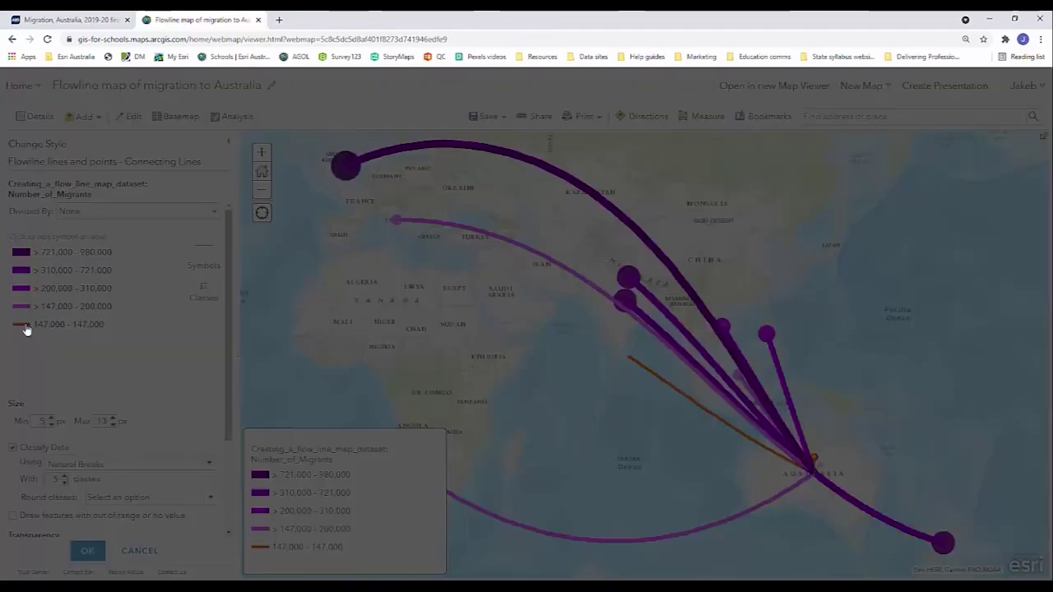
left_click(402, 195)
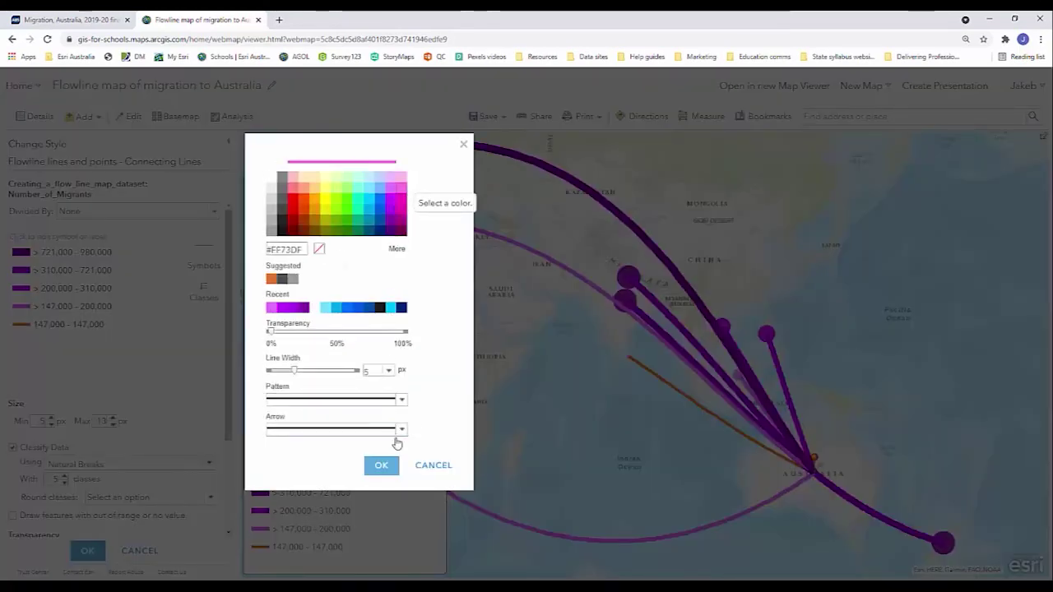
left_click(384, 466)
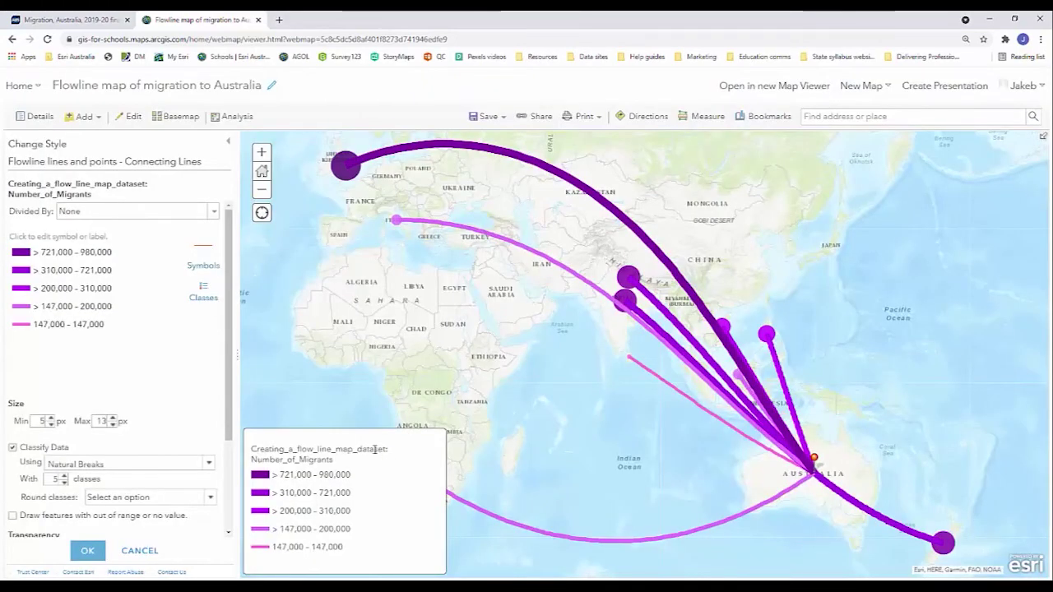
left_click(88, 551)
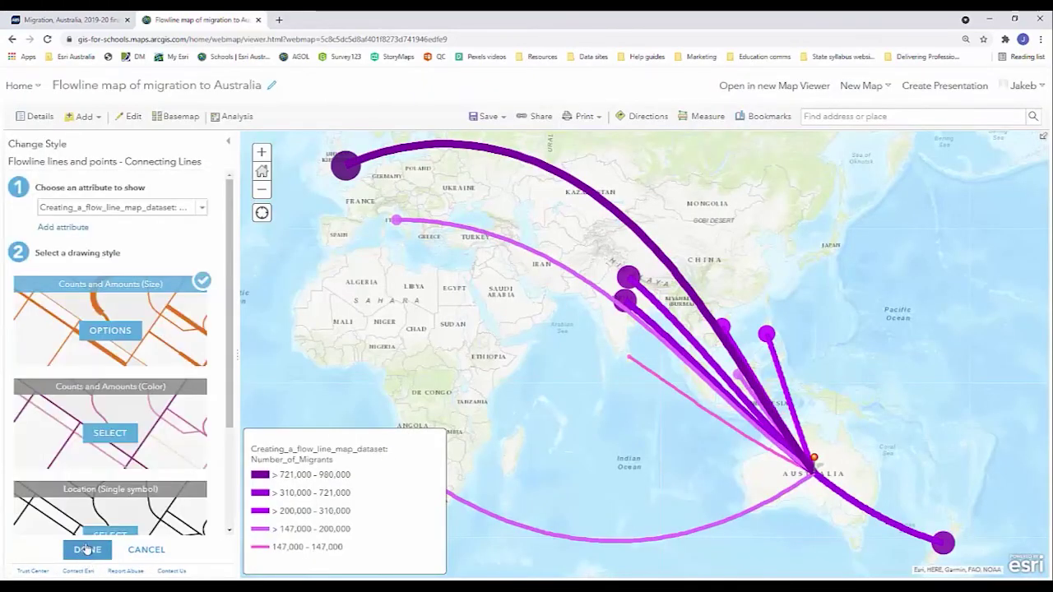
left_click(87, 550)
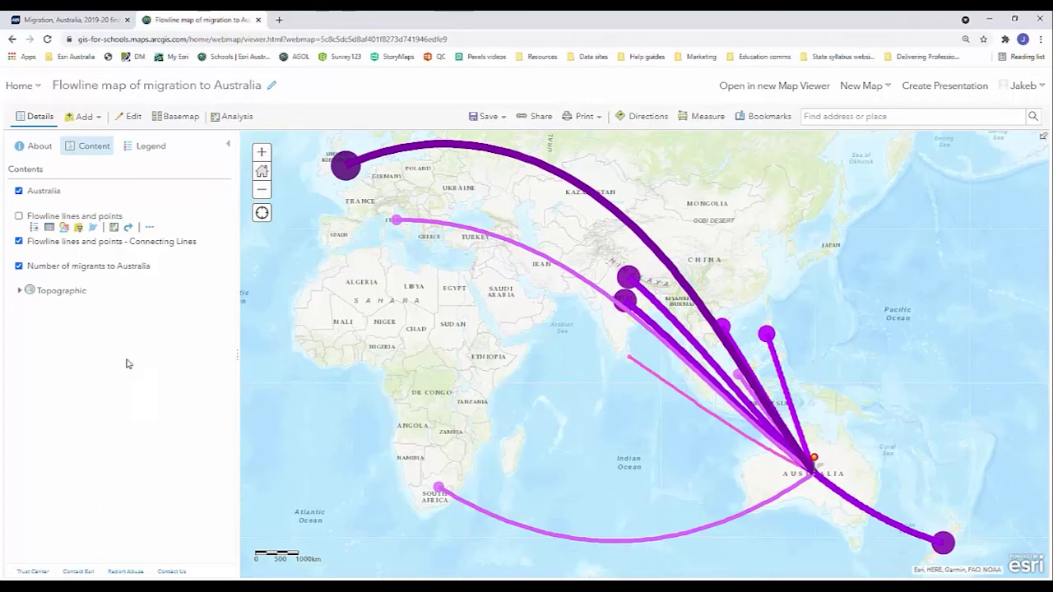
Step: Set the Number of migrants to Australia layer to 0% transparency and reopen Connecting Lines styling
left_click_drag(572, 357, 525, 364)
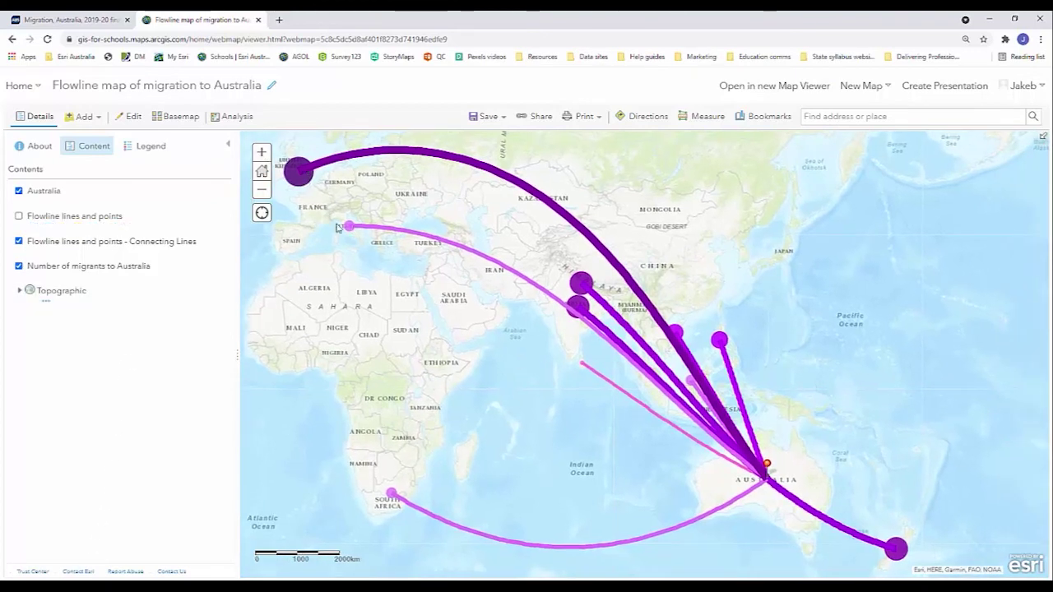
mouse_move(77, 278)
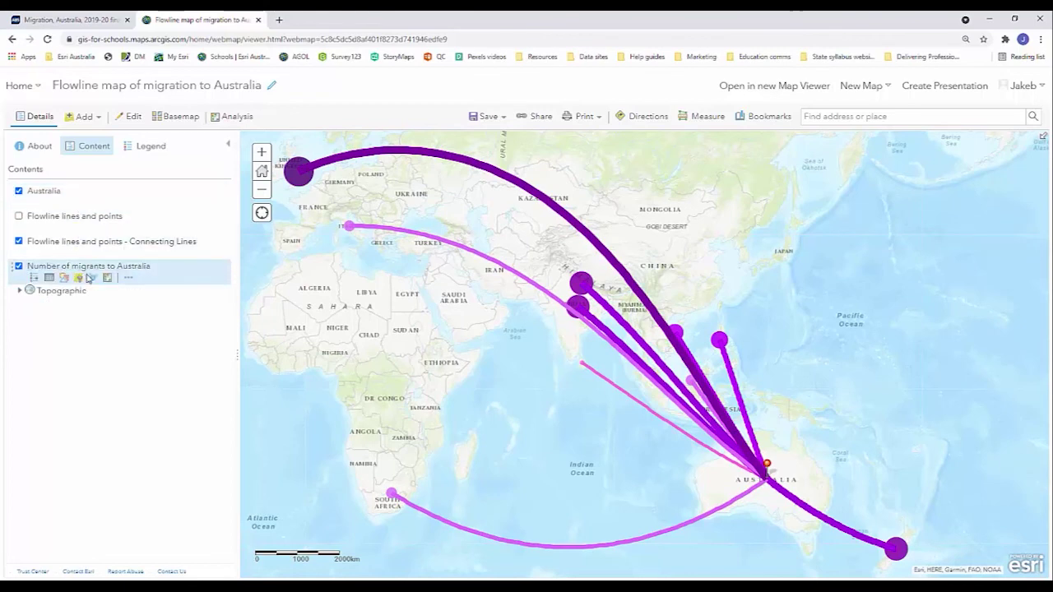
left_click(129, 281)
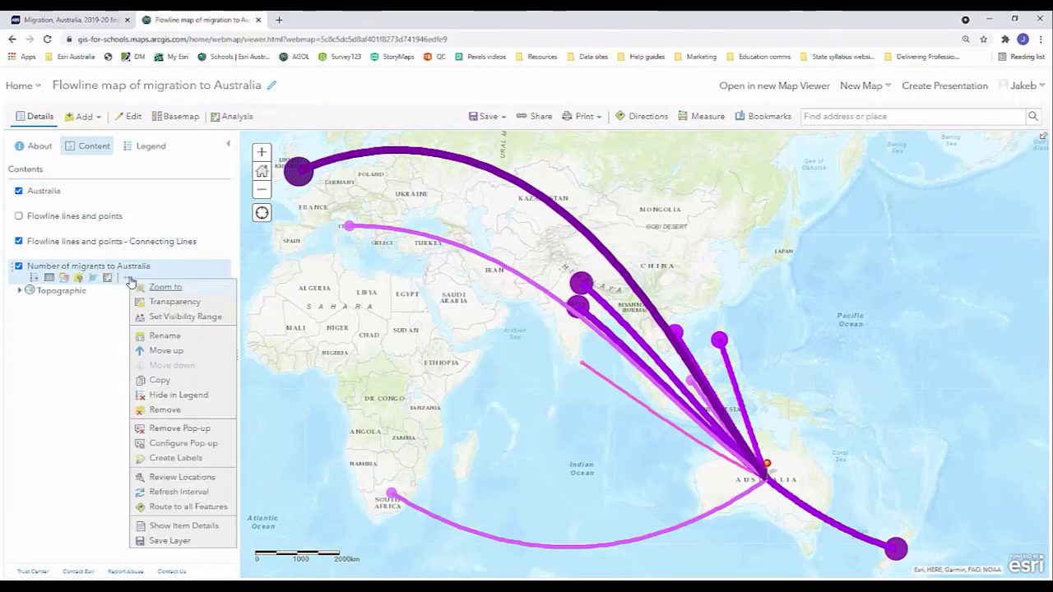
mouse_move(164, 301)
left_click_drag(261, 332, 241, 335)
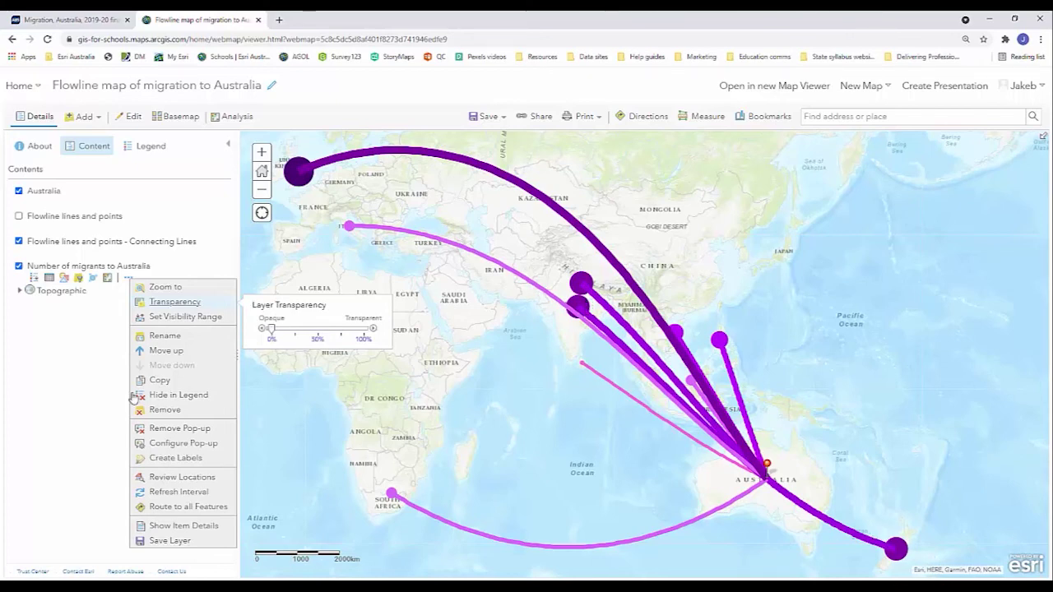
left_click(100, 397)
left_click(65, 241)
left_click(64, 254)
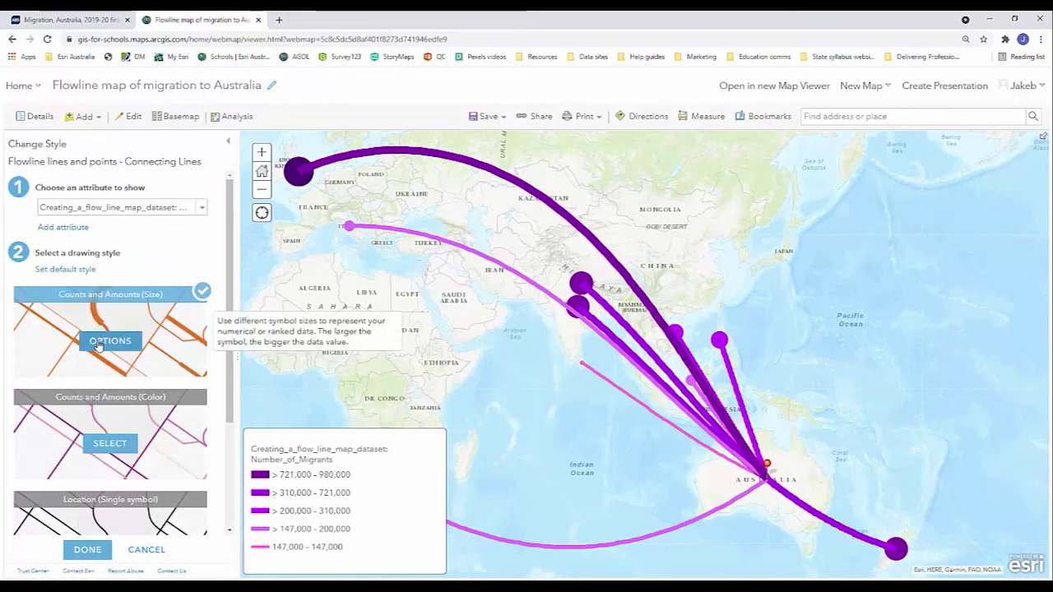
Step: Darken the two largest line classes to deeper purple (#8400A8 for 310,000–721,000) and apply
left_click(97, 346)
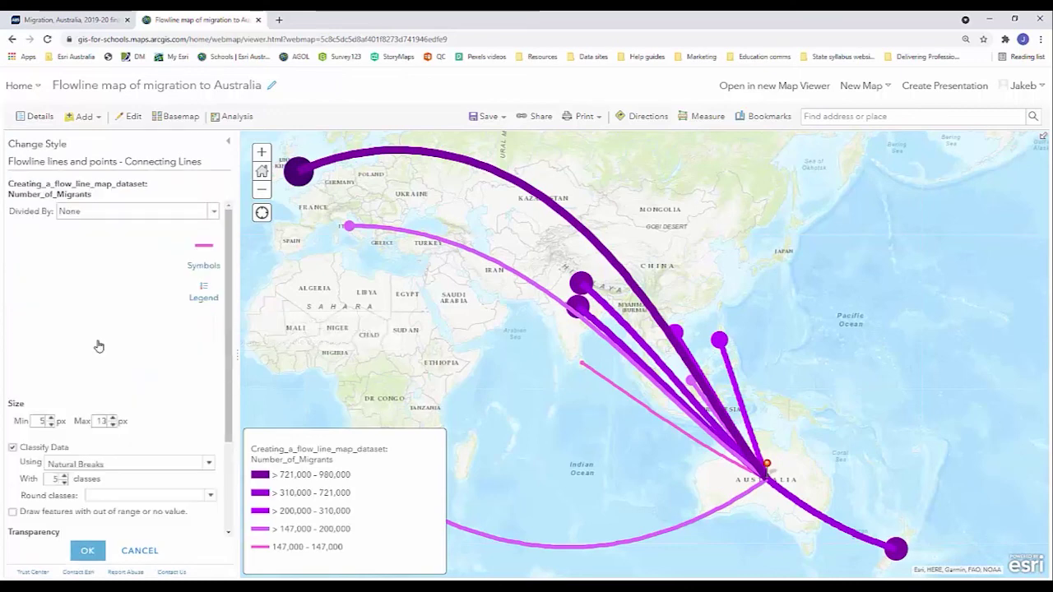
left_click(203, 292)
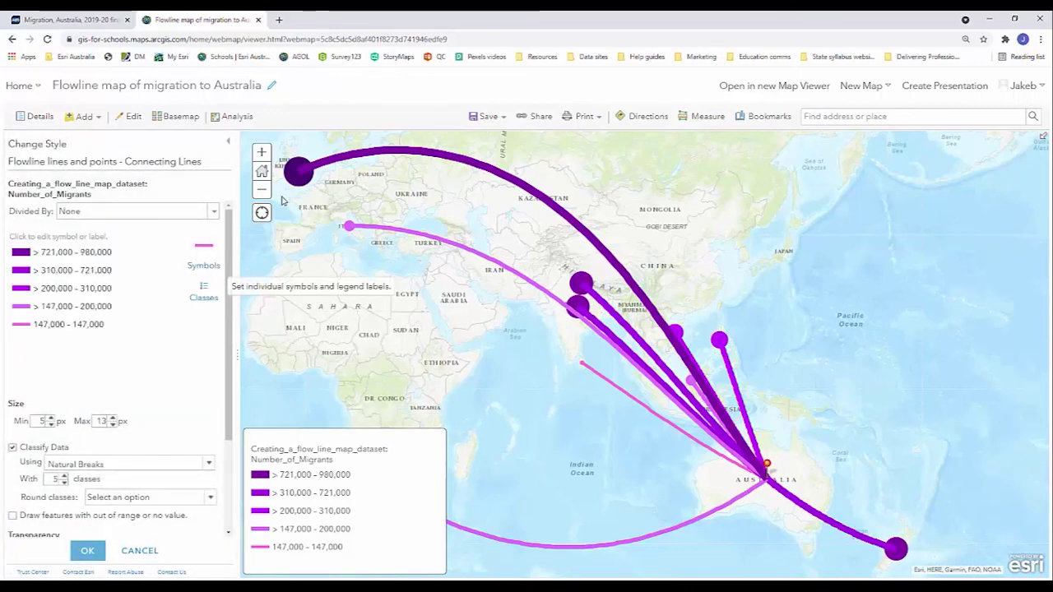
left_click(21, 255)
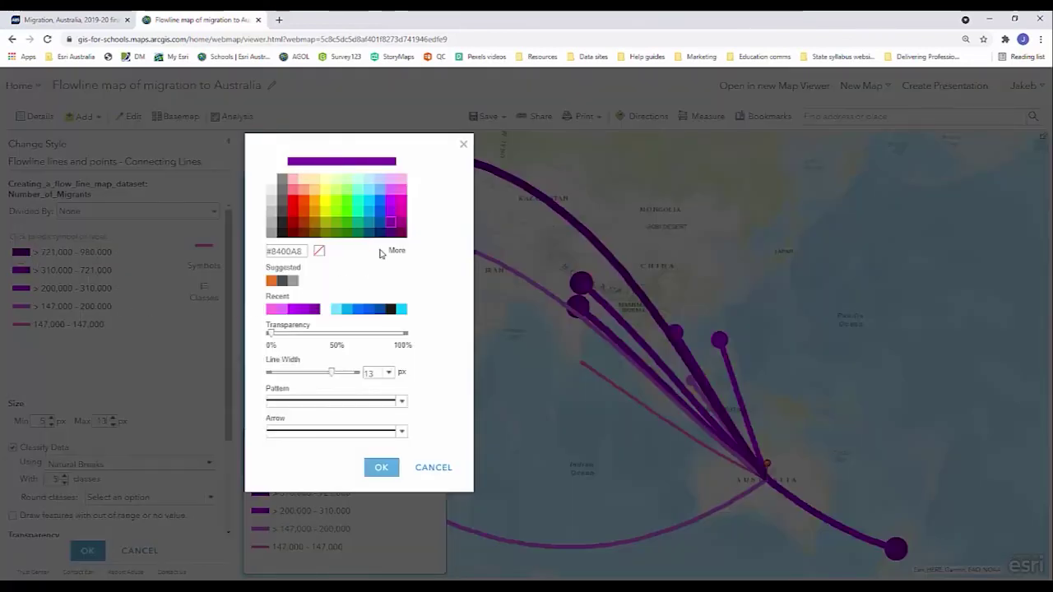
left_click(392, 233)
left_click(378, 466)
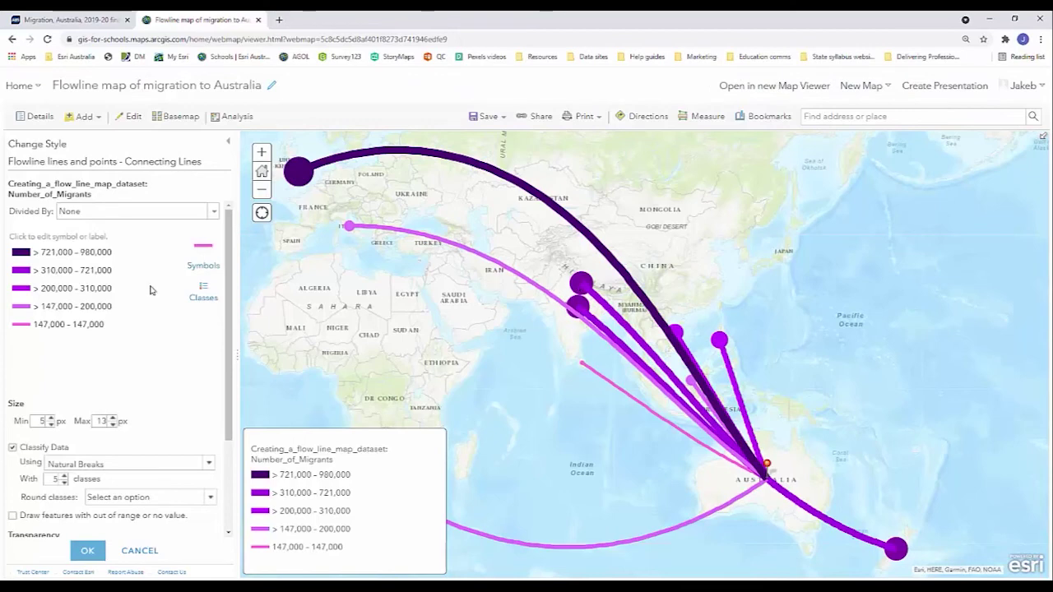
left_click(21, 273)
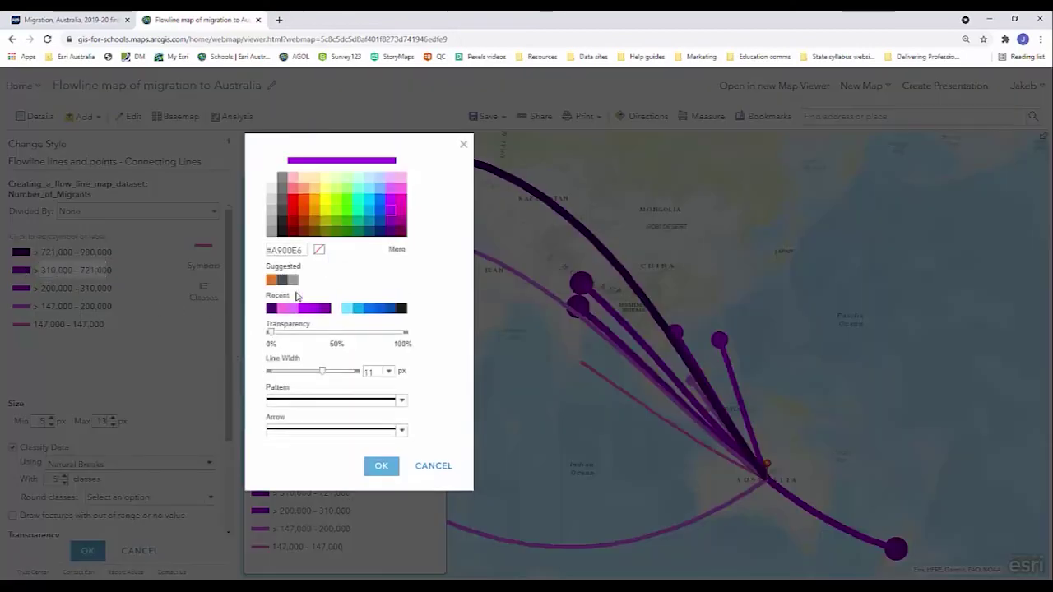
left_click(389, 224)
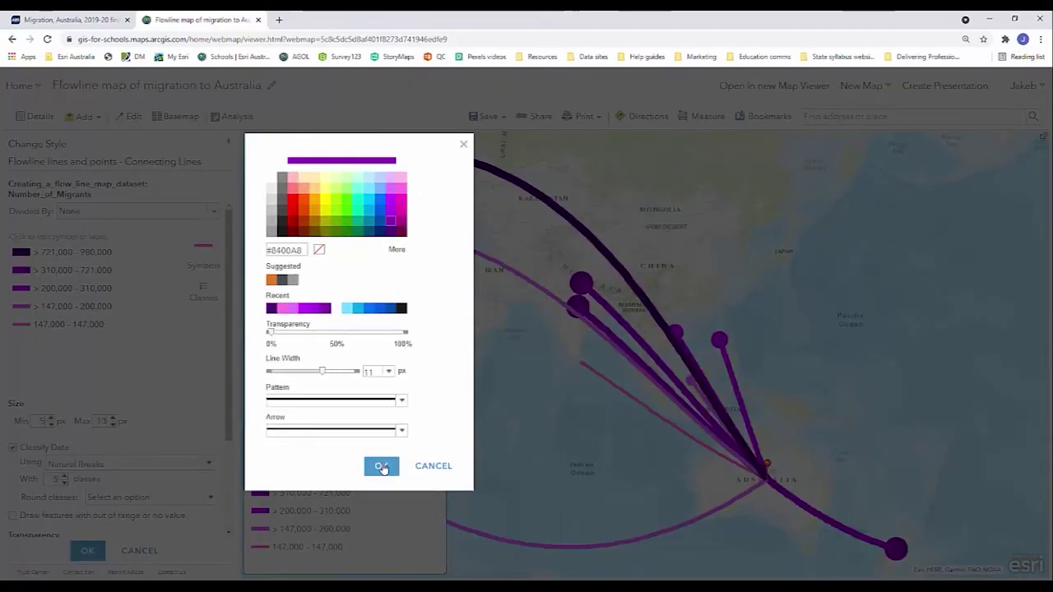
left_click(381, 465)
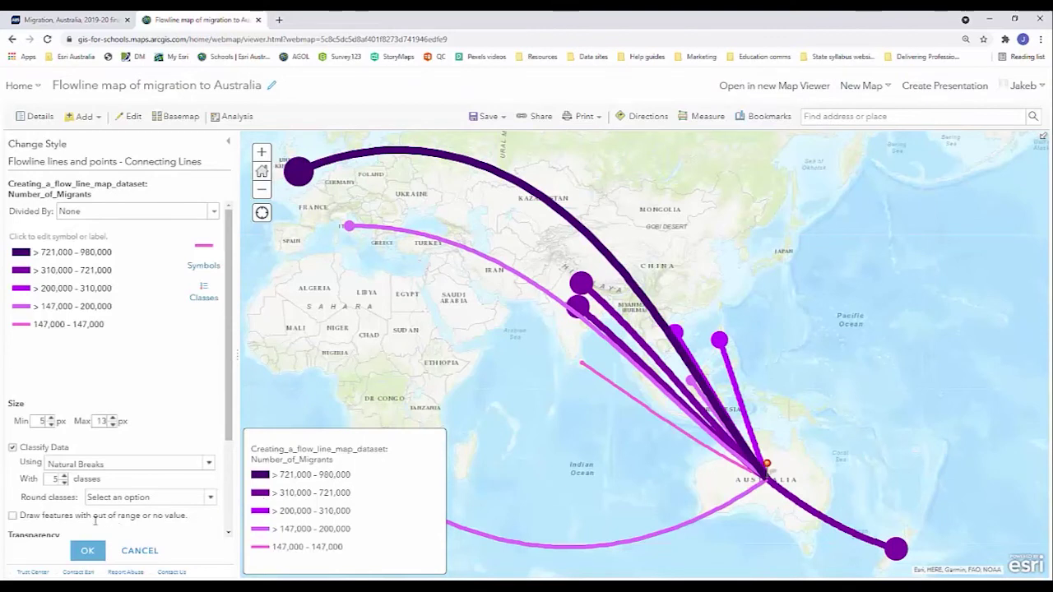
left_click(88, 551)
left_click(82, 550)
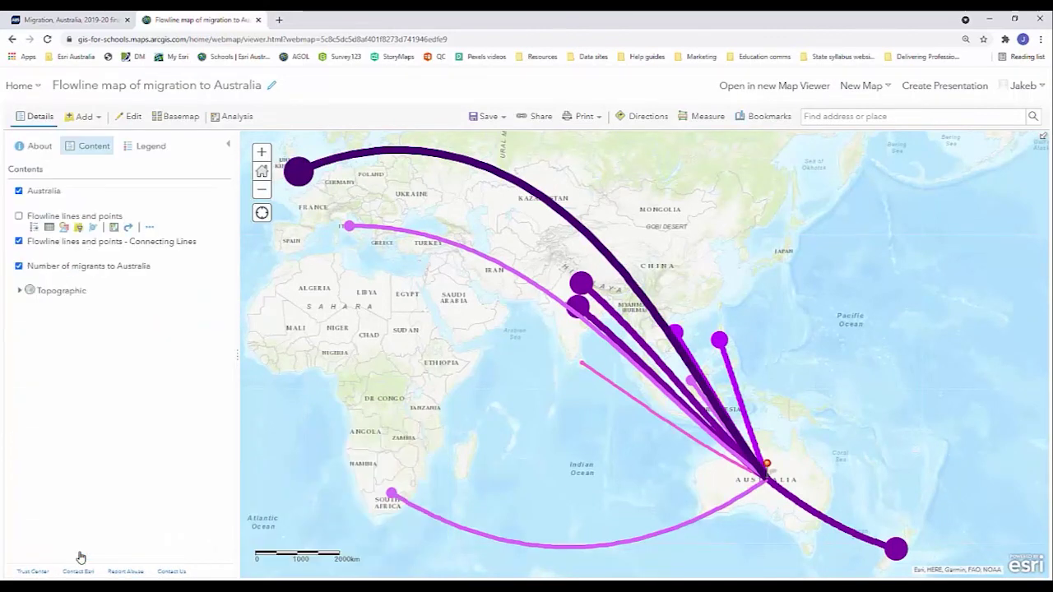
Step: Save the map to My Content and show its legend of five purple line and circle classes
left_click(490, 116)
left_click(489, 141)
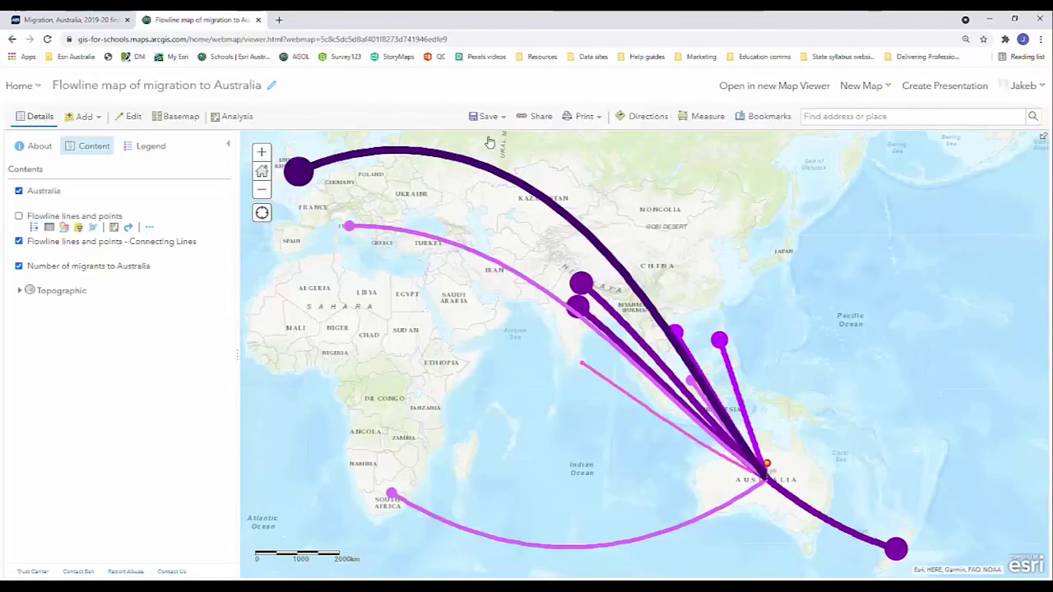
left_click(146, 152)
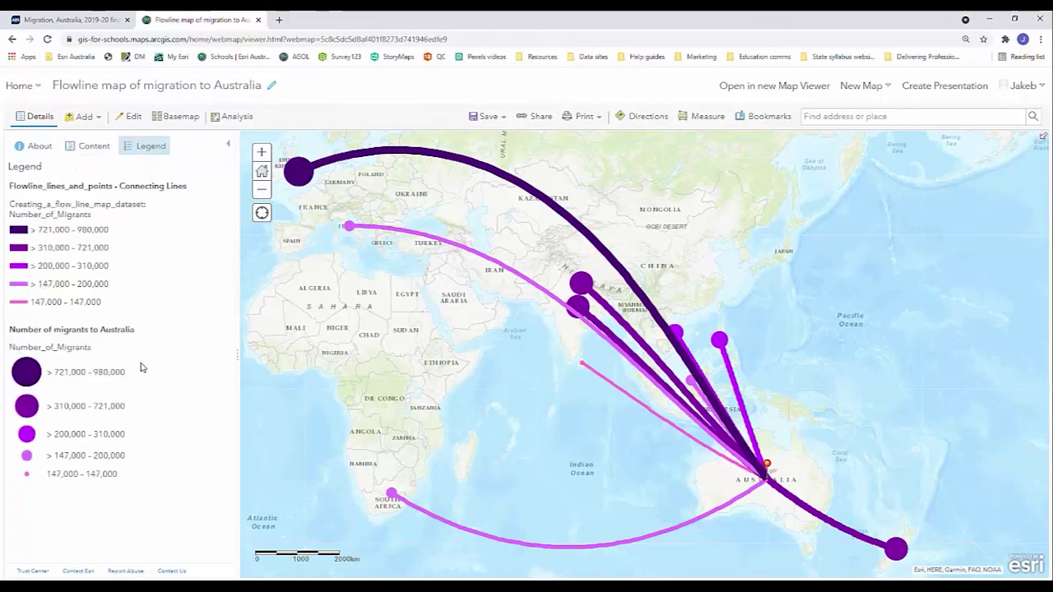